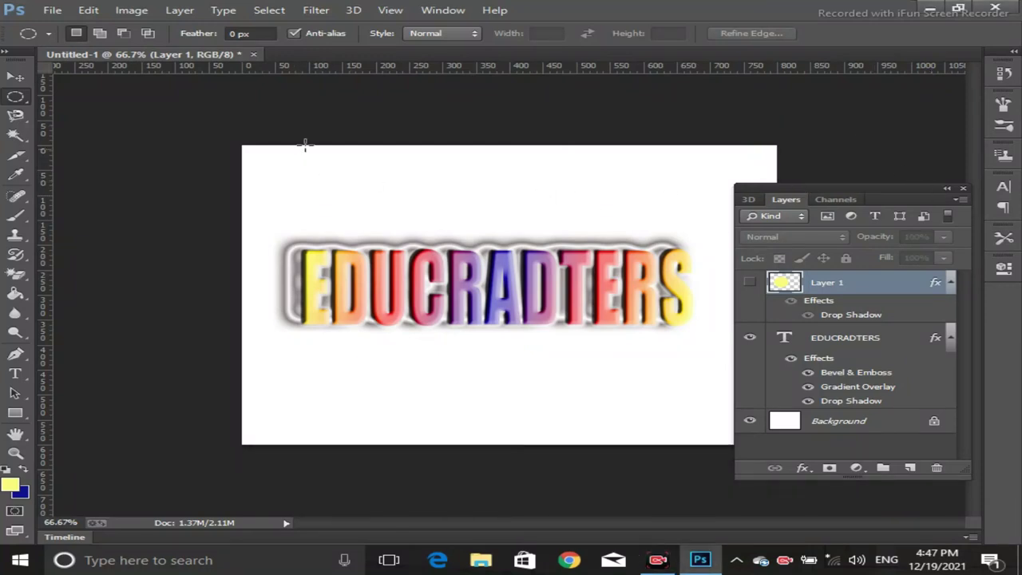
# - Make the Background layer active in the EDUCRADTERS document, browsing the Filter menu without applying anything
pyautogui.click(326, 16)
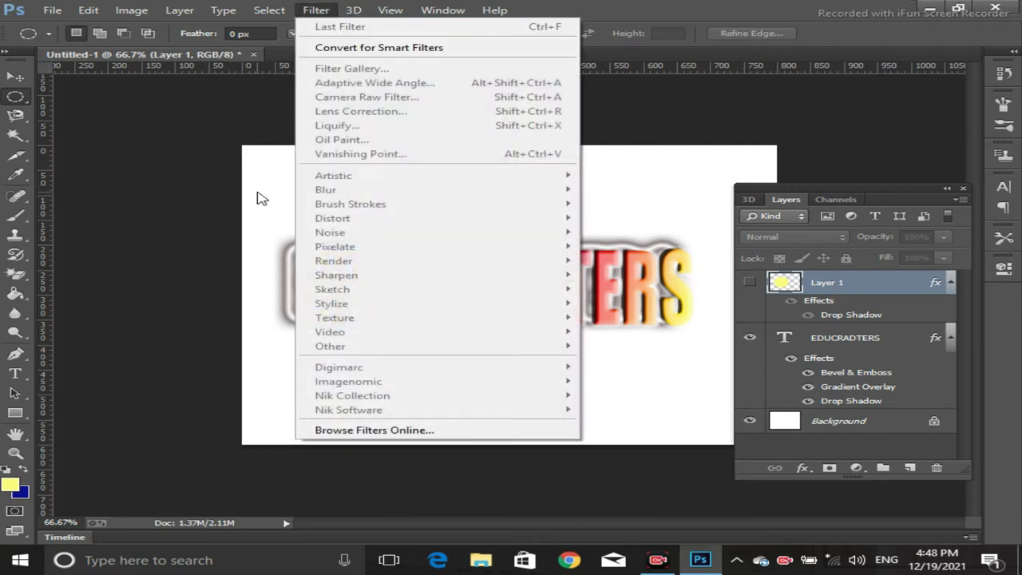
pyautogui.click(651, 238)
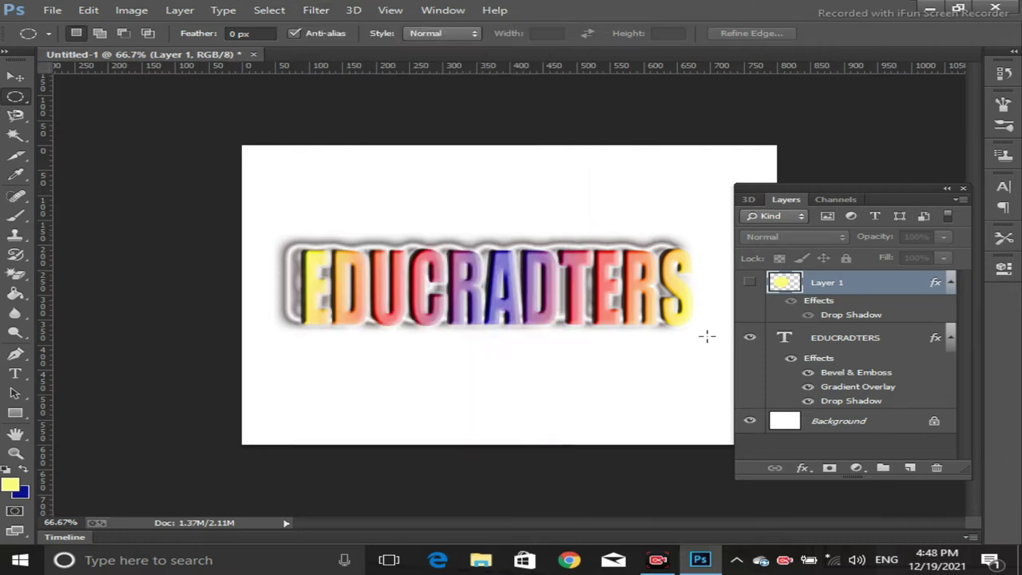
pyautogui.click(816, 422)
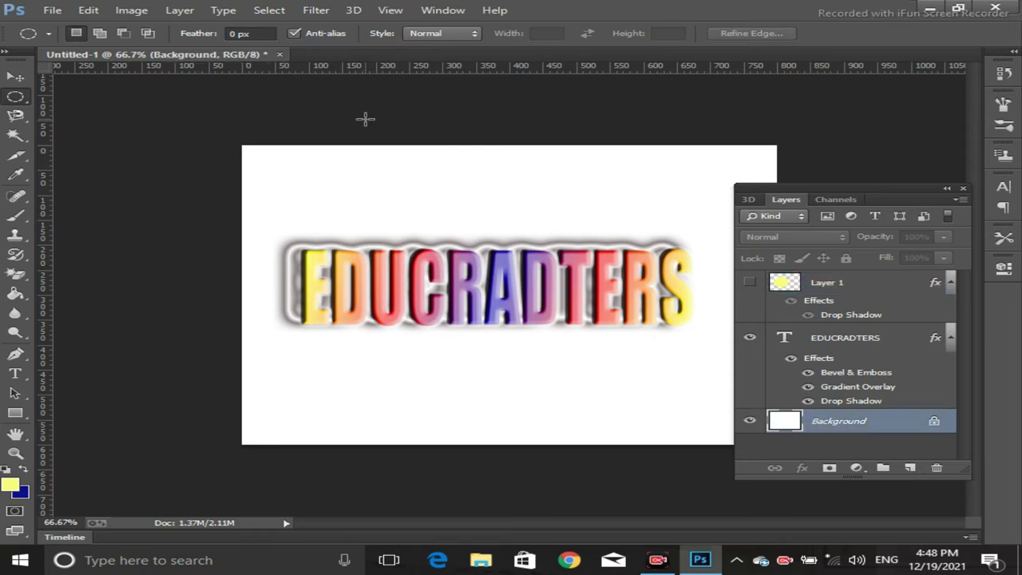
pyautogui.click(315, 10)
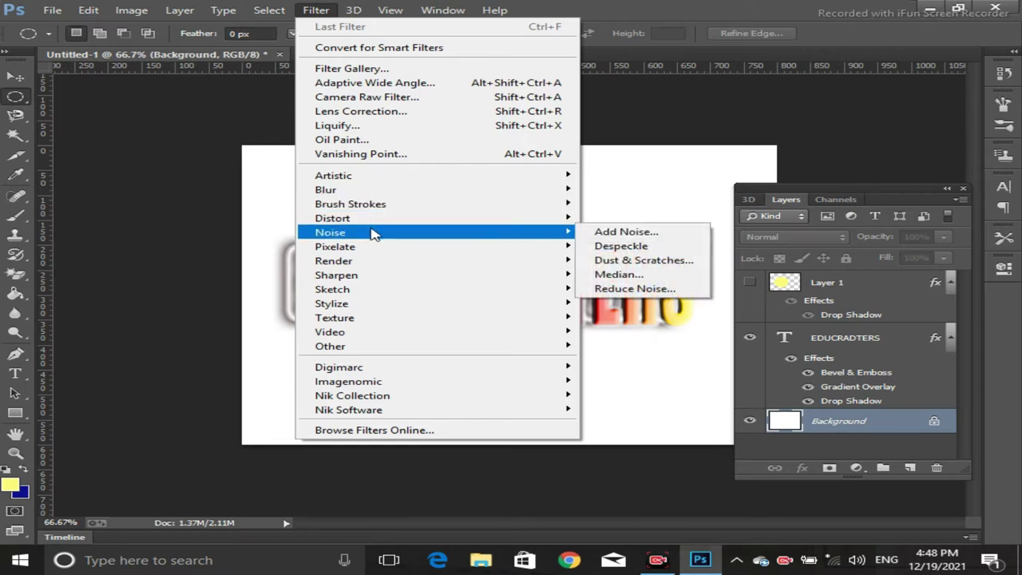
pyautogui.moveTo(336, 246)
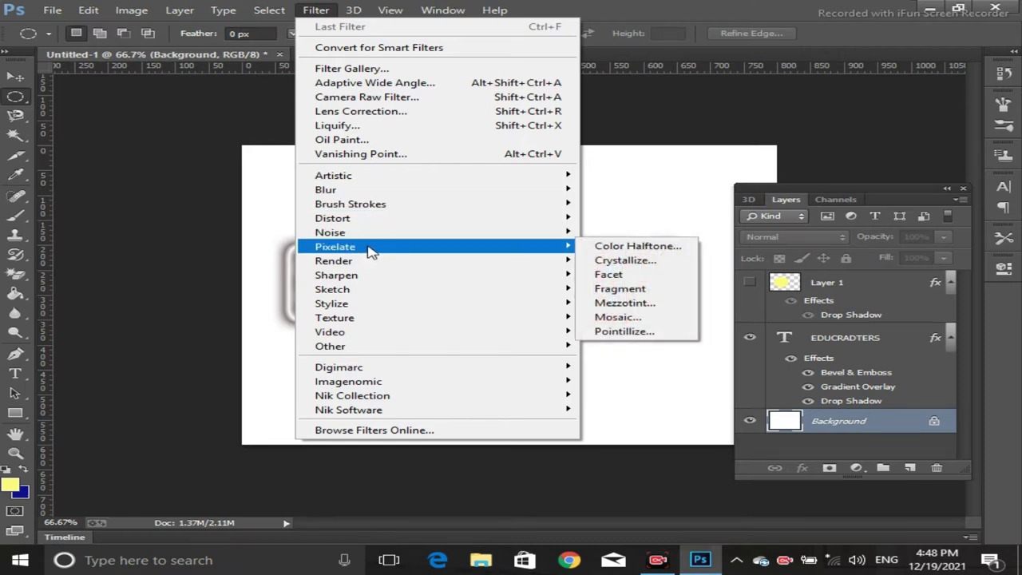
pyautogui.click(607, 166)
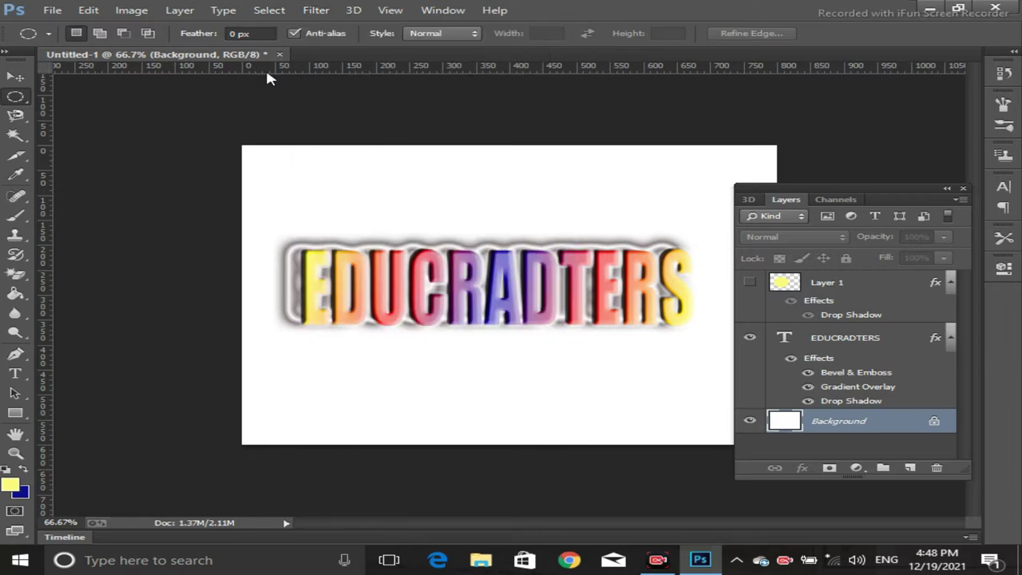
pyautogui.click(52, 9)
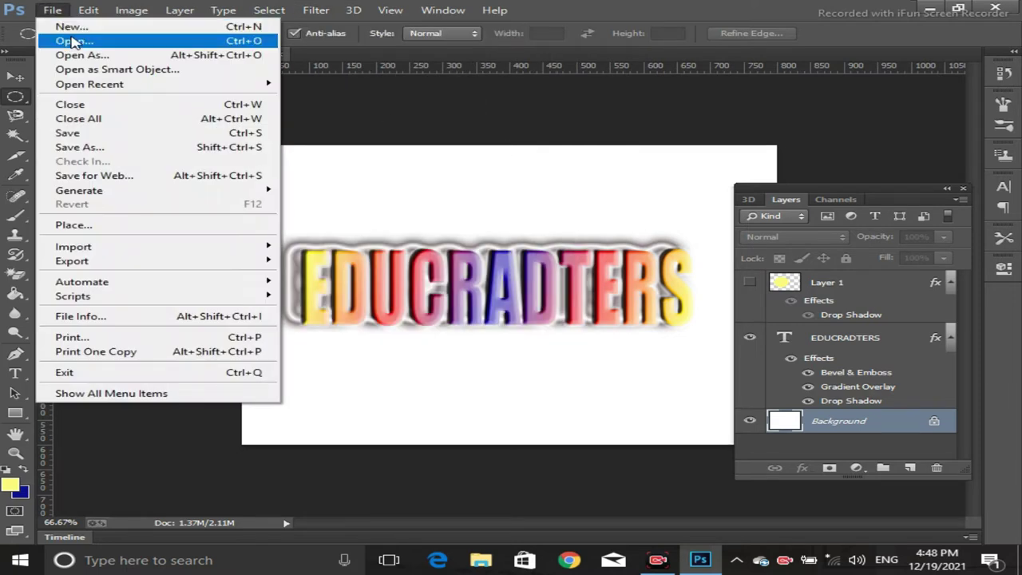
# - Open the cactus sunset photo vino-li-TYnquZ3yxBc-unsplash.jpg from the Downloads folder
pyautogui.click(430, 174)
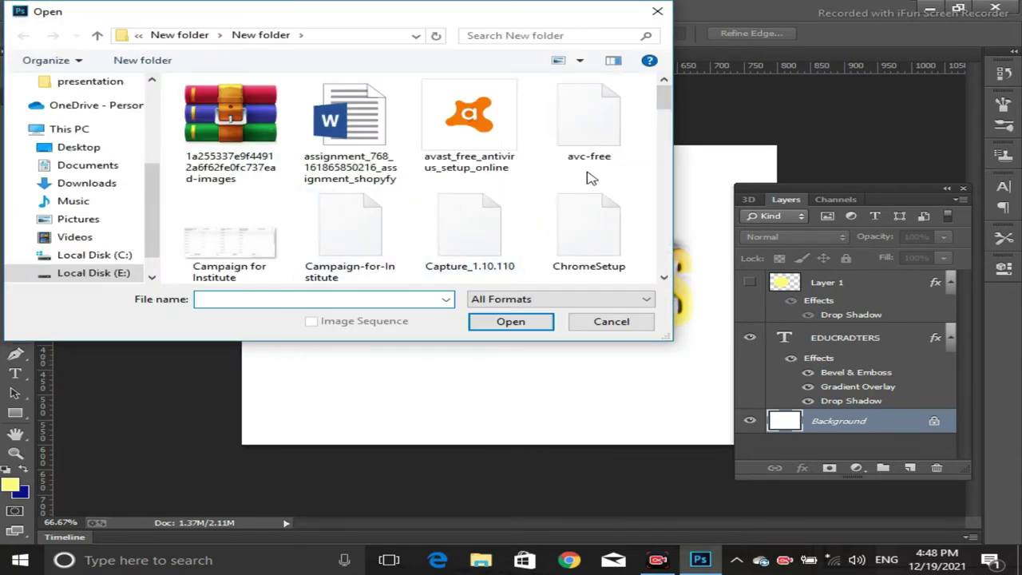
pyautogui.moveTo(664, 102); pyautogui.dragTo(664, 260)
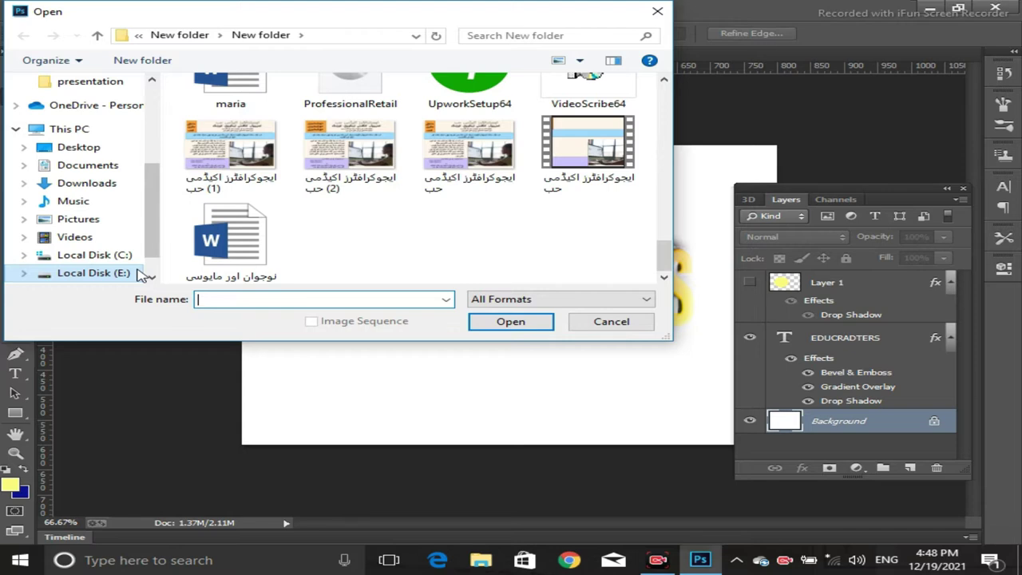
pyautogui.click(89, 183)
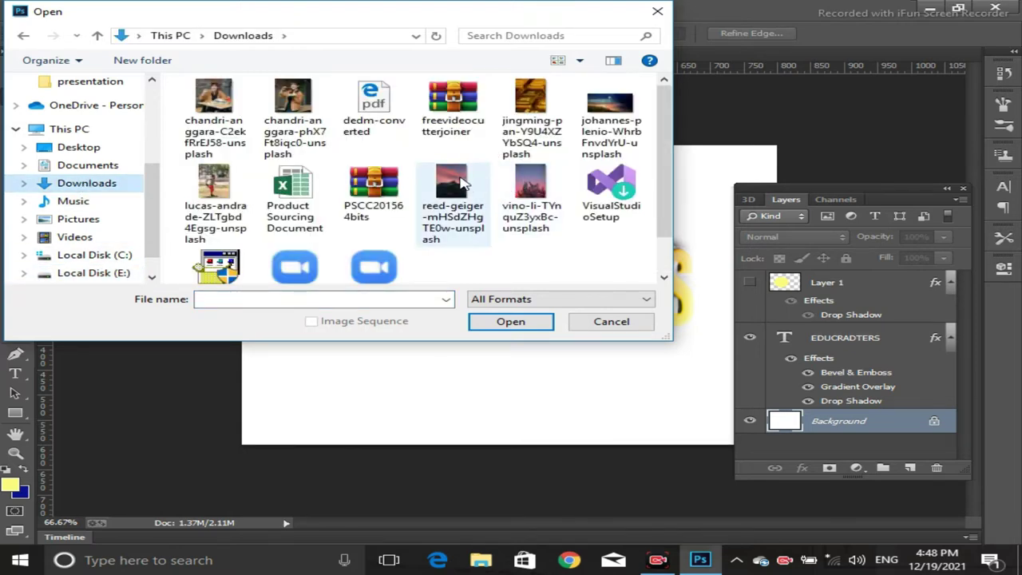
pyautogui.click(528, 184)
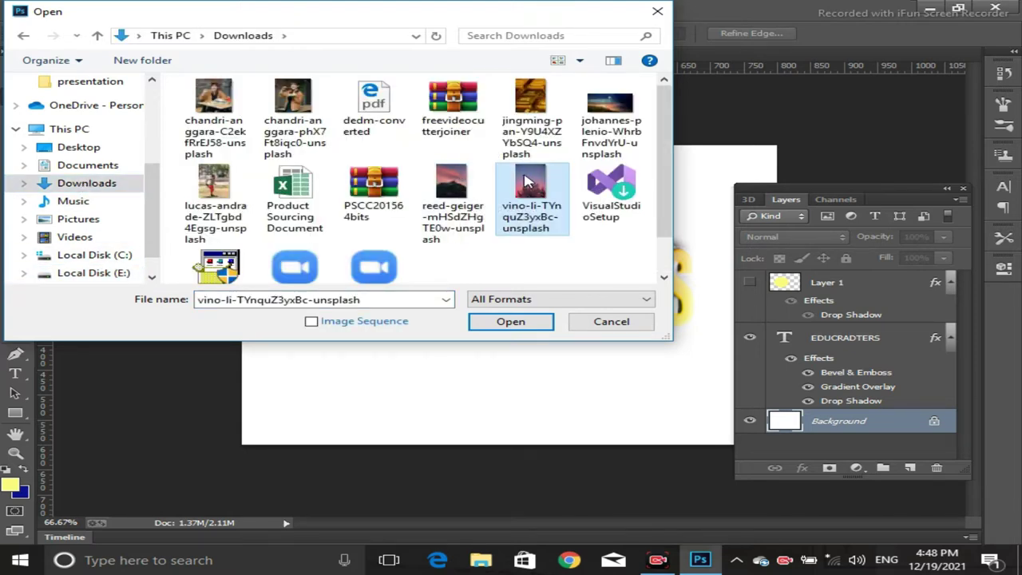
pyautogui.click(504, 329)
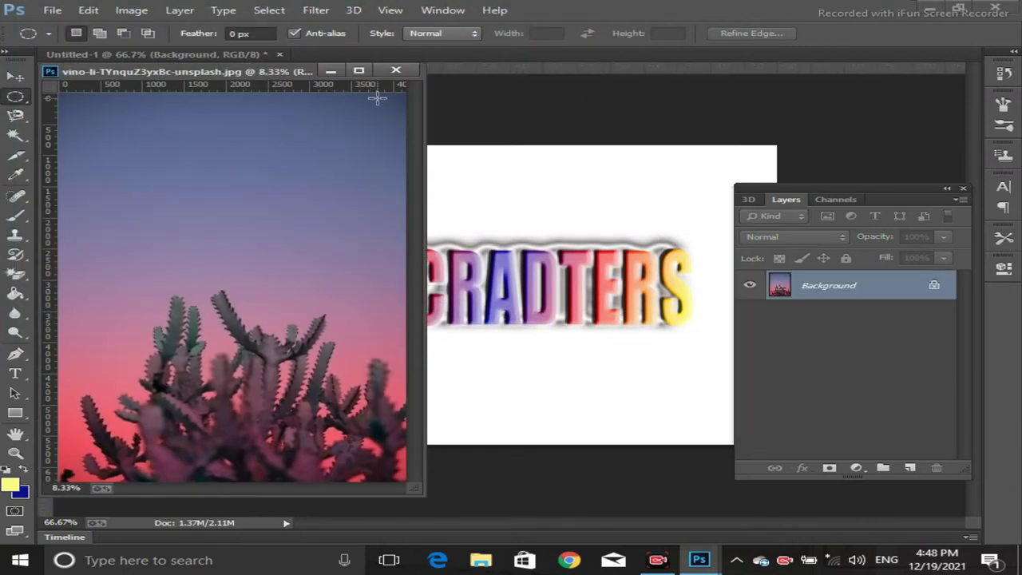
# - Dock the floating cactus photo window as a tab beside the EDUCRADTERS document
pyautogui.moveTo(305, 74); pyautogui.dragTo(372, 68)
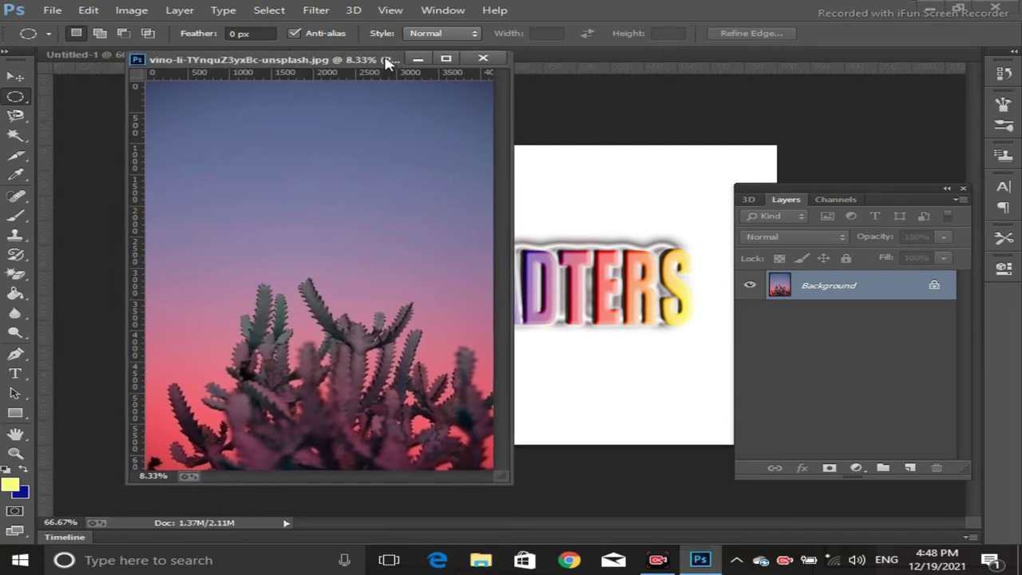
pyautogui.moveTo(372, 67); pyautogui.dragTo(391, 68)
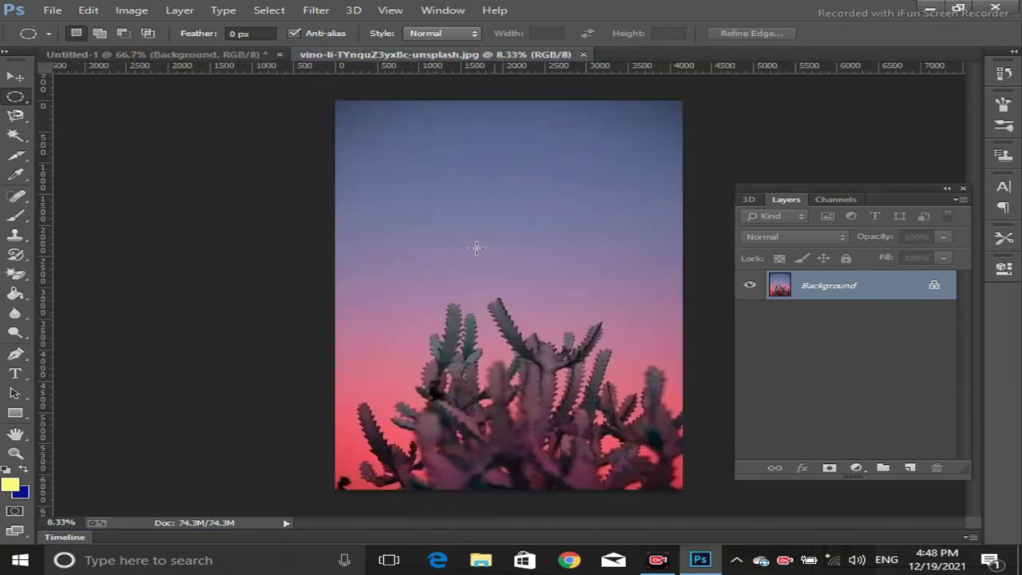
pyautogui.click(308, 11)
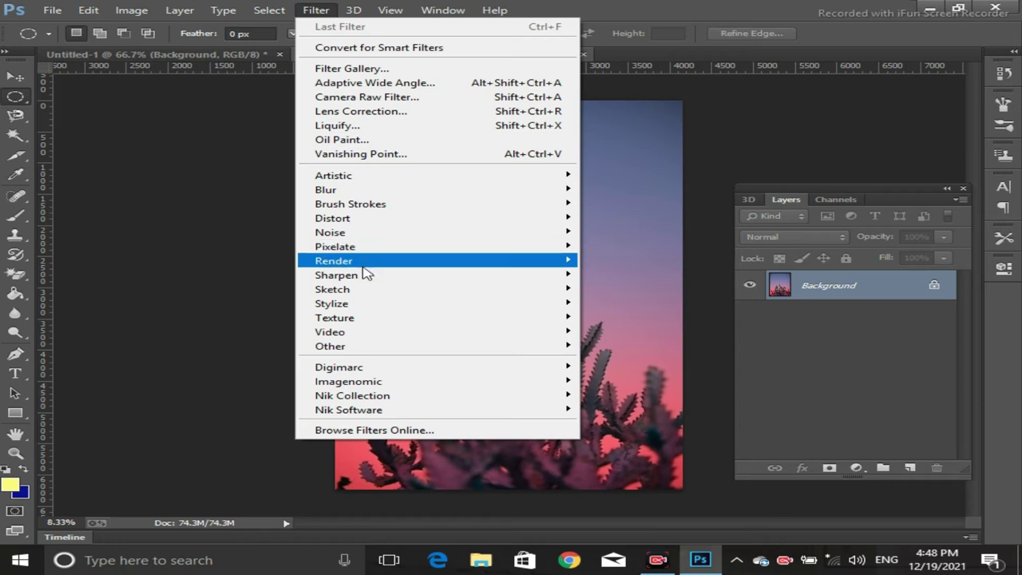
pyautogui.moveTo(333, 261)
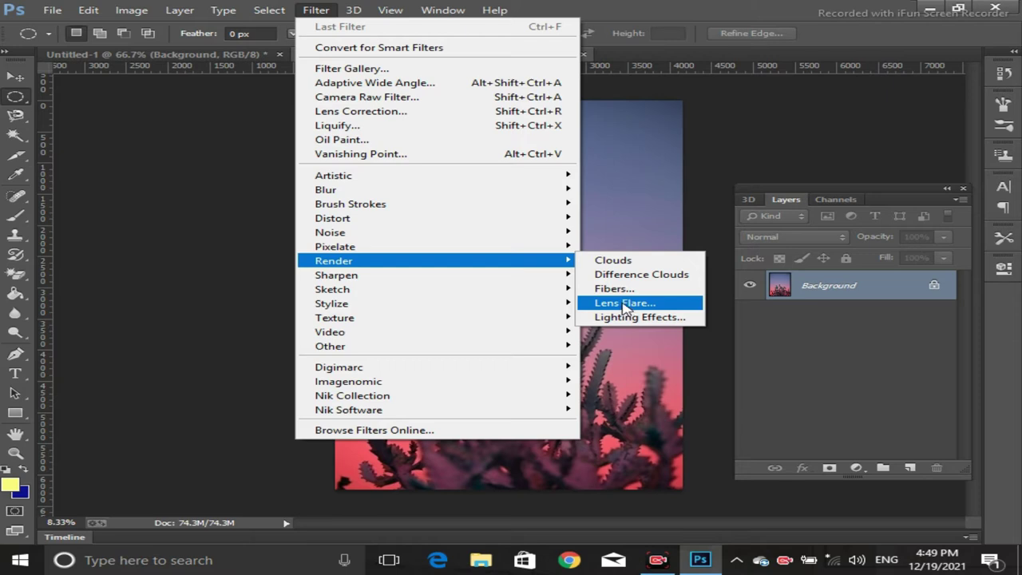
# - Place a 50-300mm Zoom lens flare at 112% brightness in the upper-left sky
pyautogui.click(625, 304)
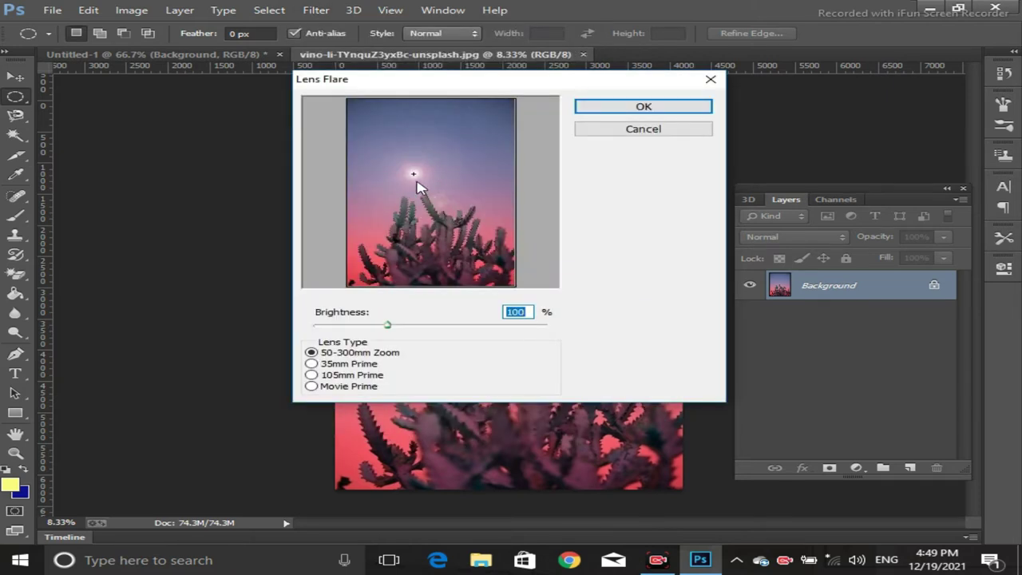
pyautogui.moveTo(414, 173); pyautogui.dragTo(371, 118)
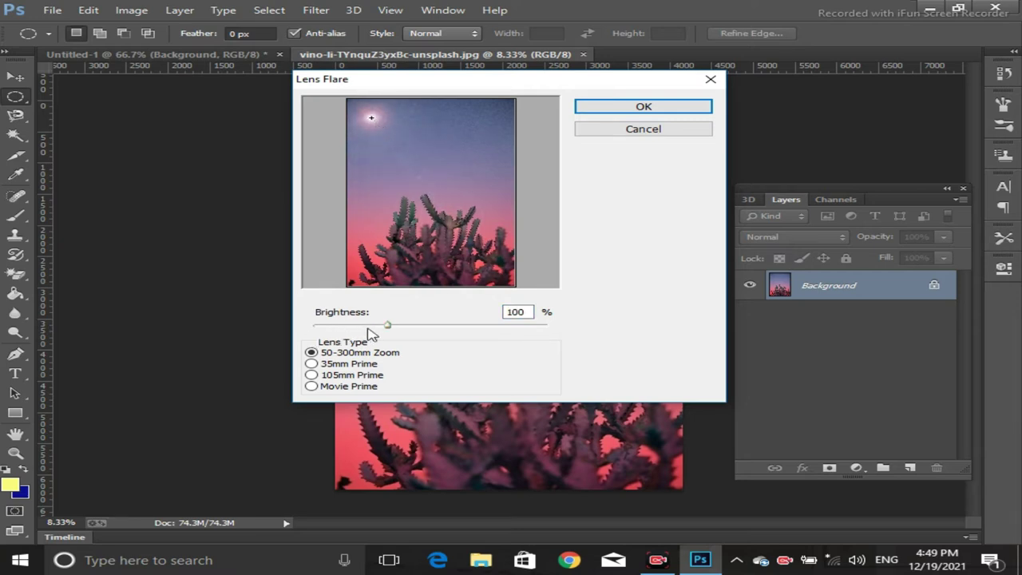
pyautogui.moveTo(390, 327); pyautogui.dragTo(411, 326)
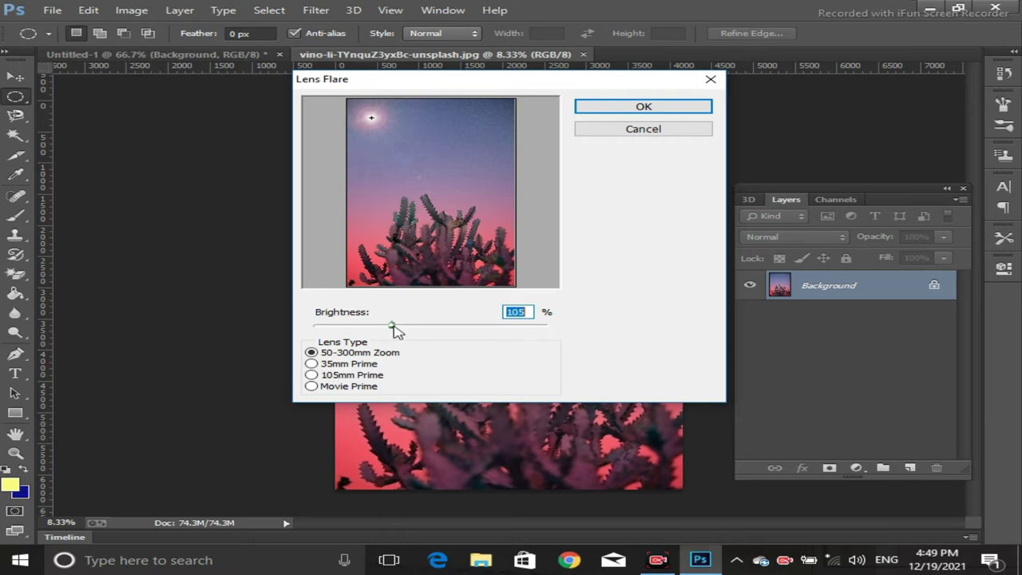
pyautogui.moveTo(393, 331); pyautogui.dragTo(398, 331)
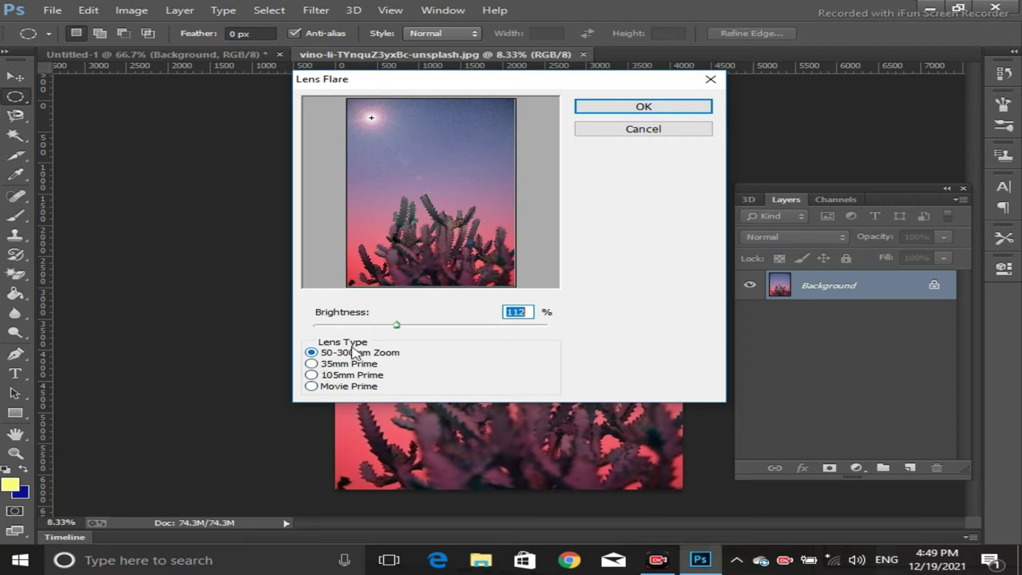
pyautogui.click(312, 364)
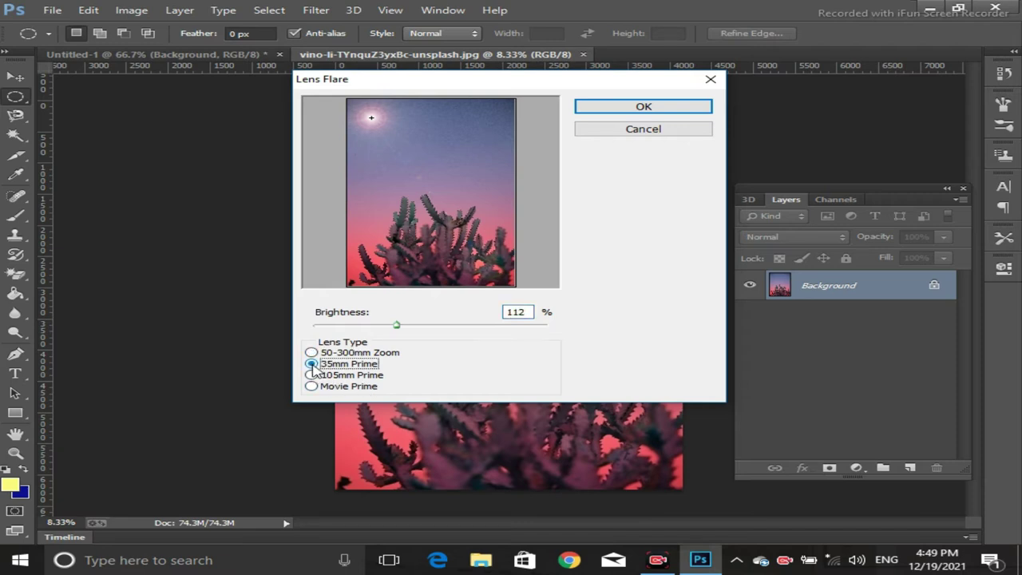
pyautogui.click(311, 375)
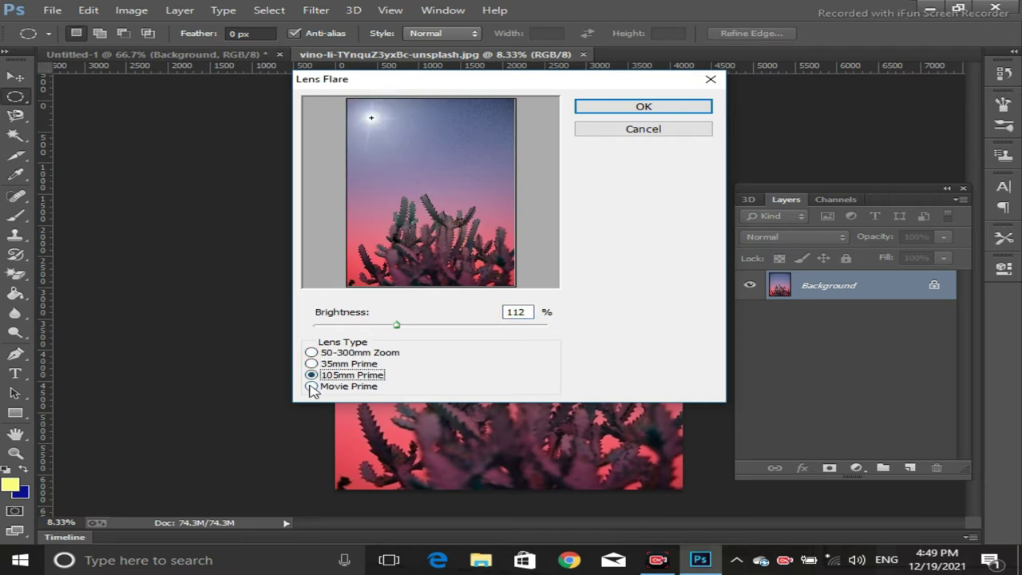
pyautogui.click(311, 386)
pyautogui.click(312, 375)
pyautogui.click(311, 364)
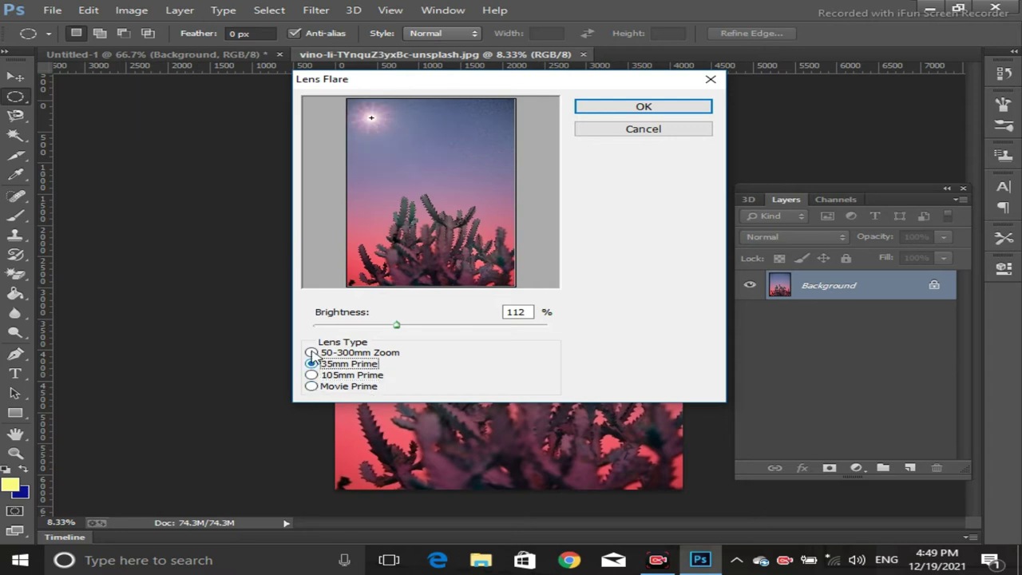
pyautogui.click(312, 353)
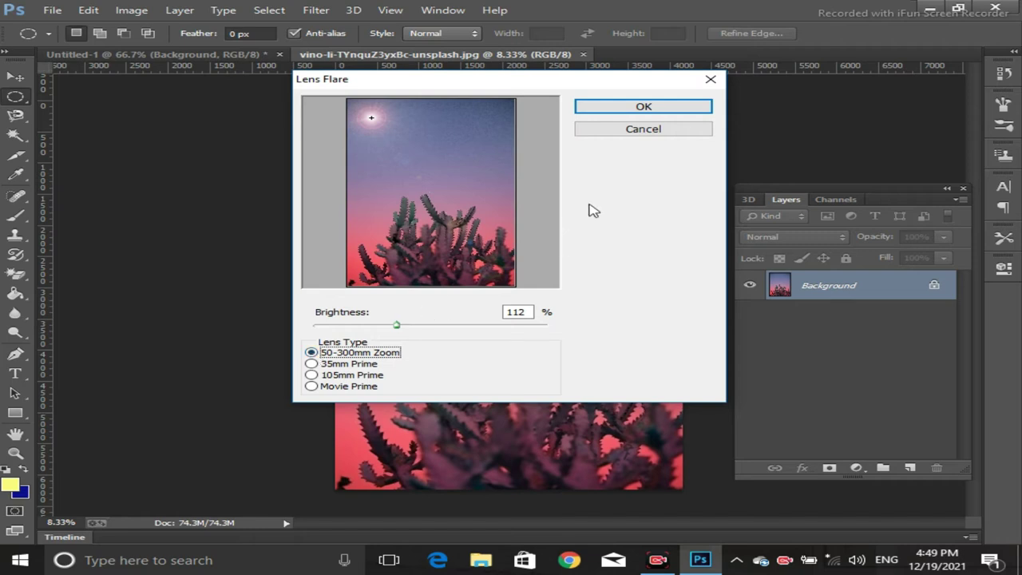
pyautogui.click(616, 113)
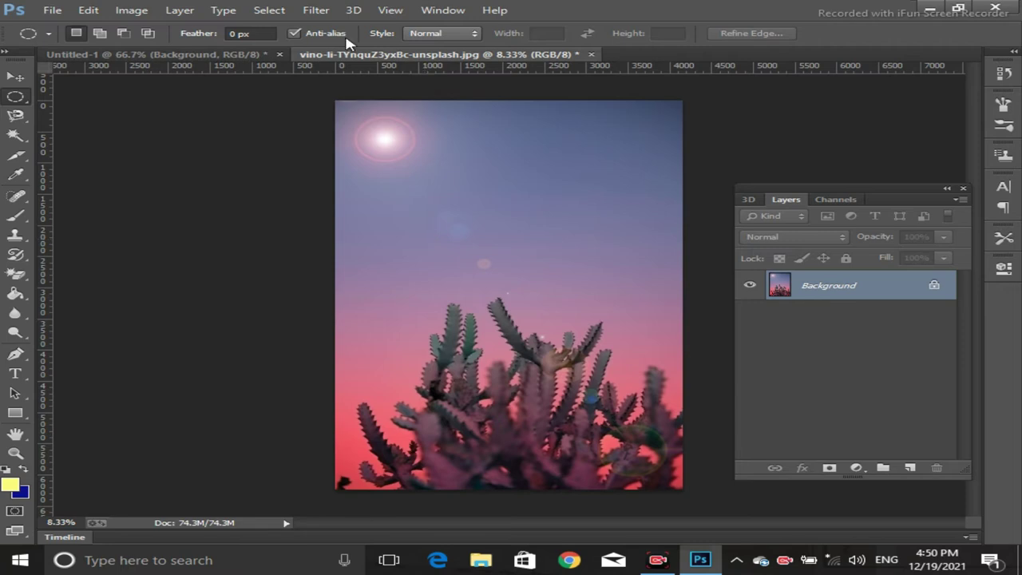
# - Start Lighting Effects on the cactus photo with its default spot light
pyautogui.click(316, 10)
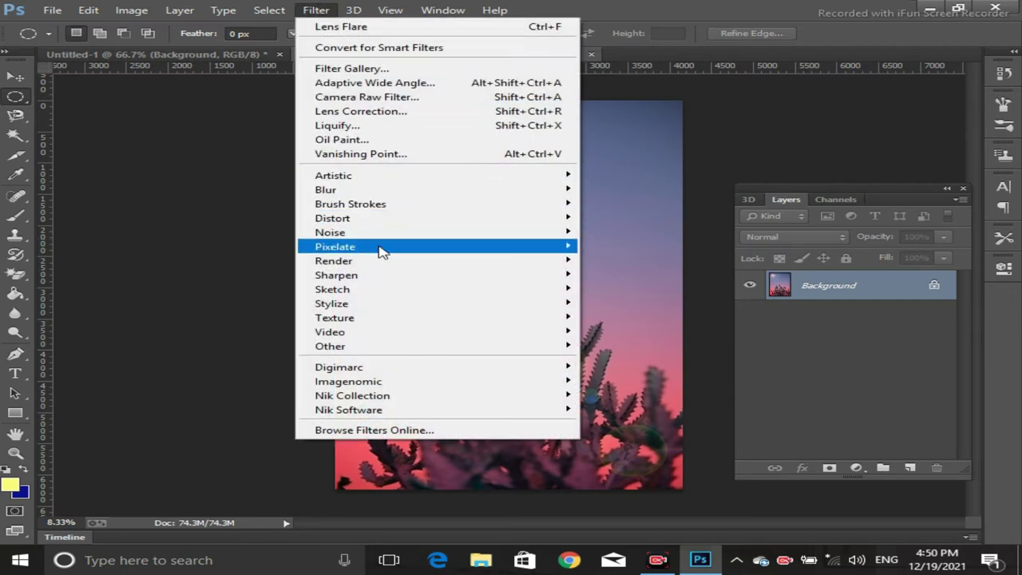
pyautogui.moveTo(334, 261)
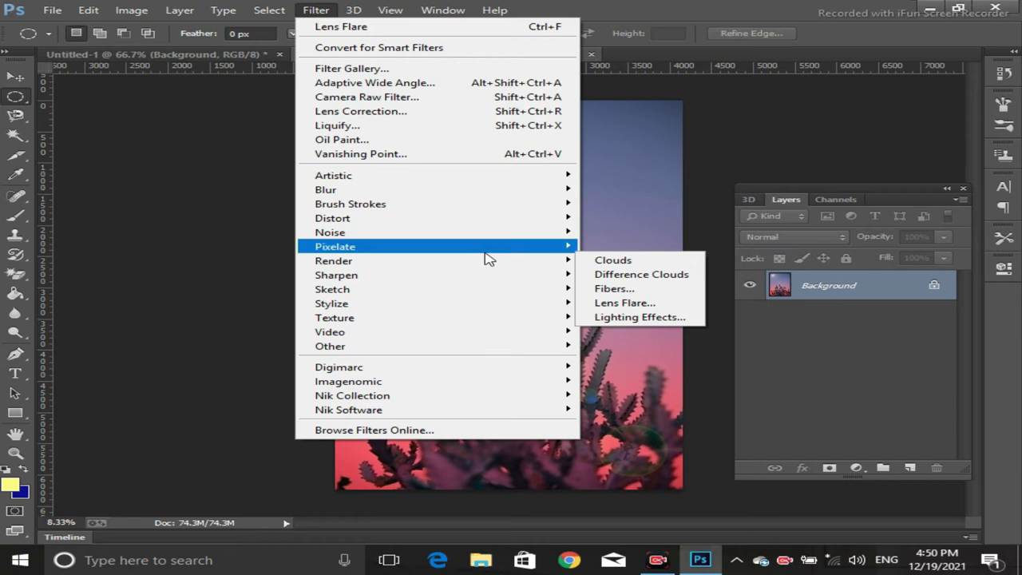
pyautogui.click(619, 318)
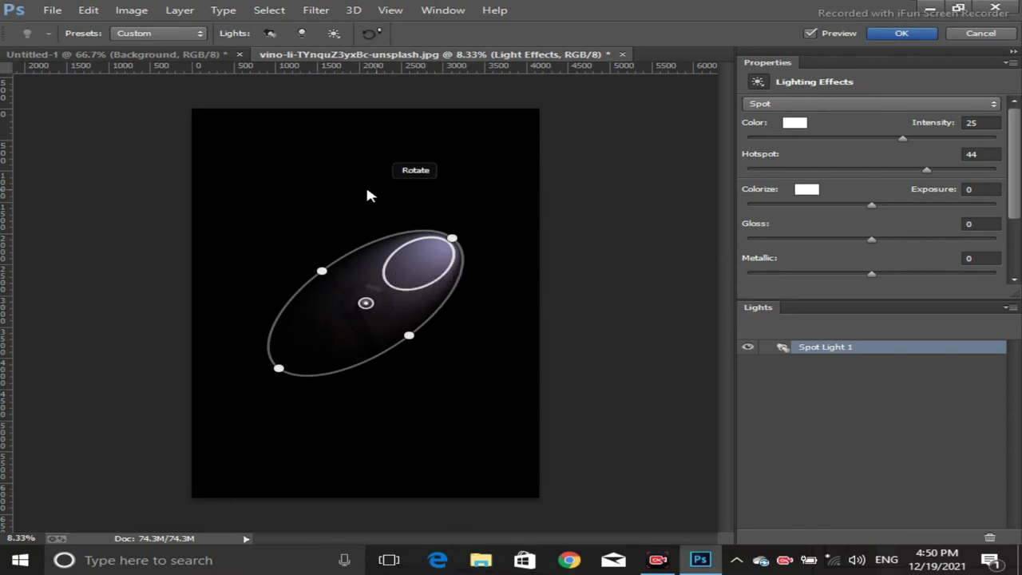
# - Try the Blue Omni and RGB Lights presets, then settle on Five Lights Up
pyautogui.click(201, 33)
pyautogui.click(200, 33)
pyautogui.click(201, 34)
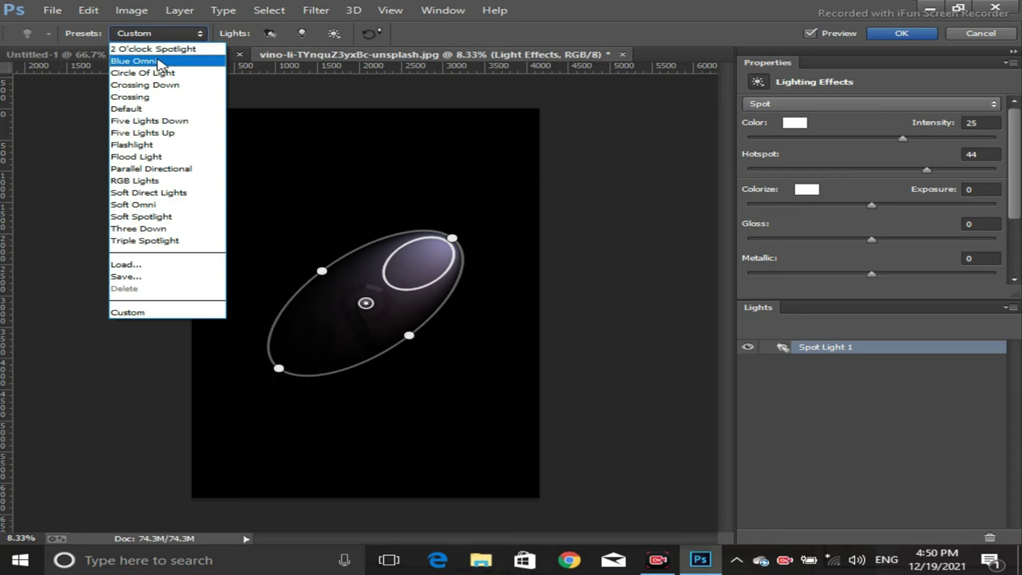
pyautogui.click(157, 60)
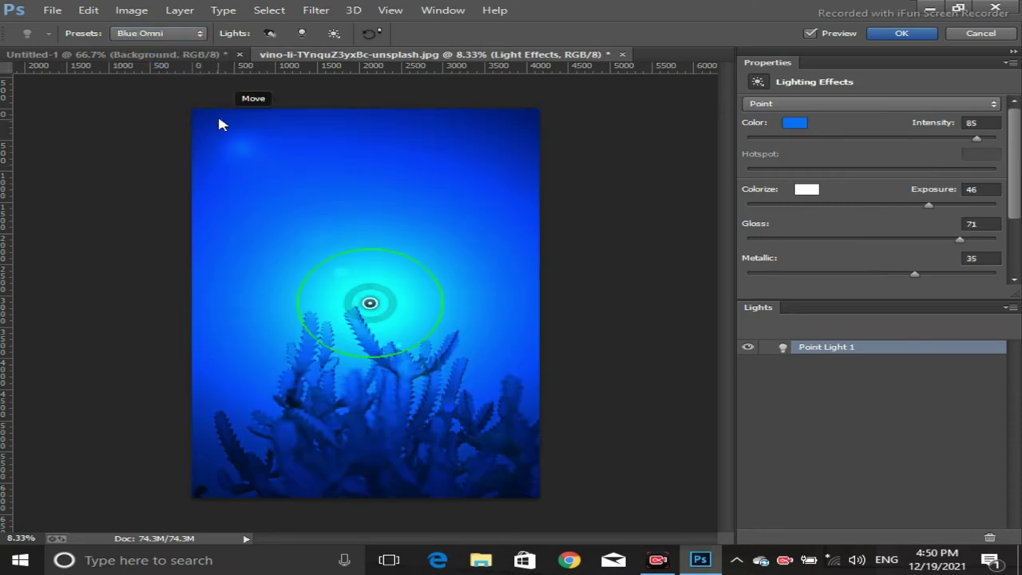
pyautogui.click(200, 35)
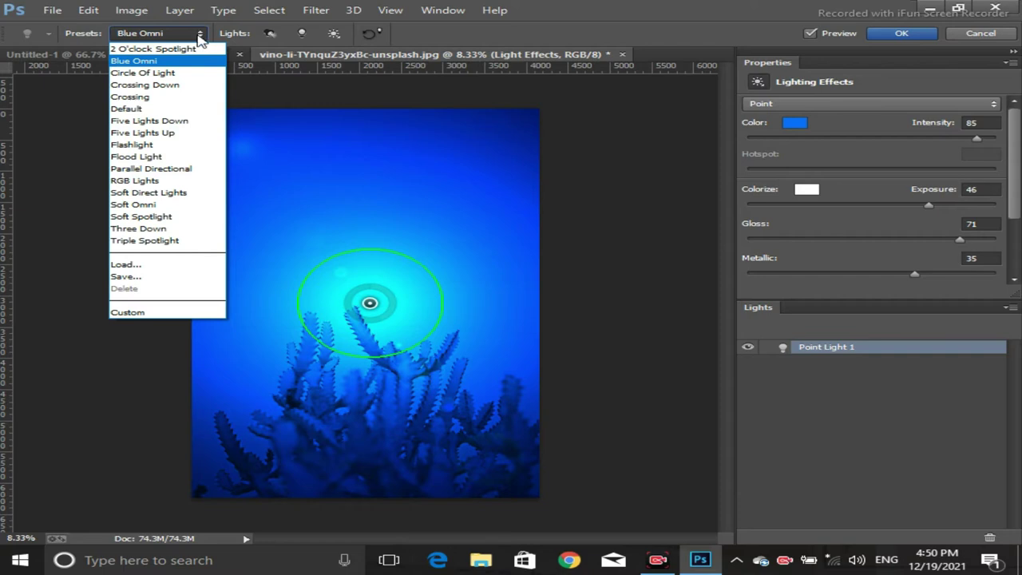
pyautogui.click(155, 181)
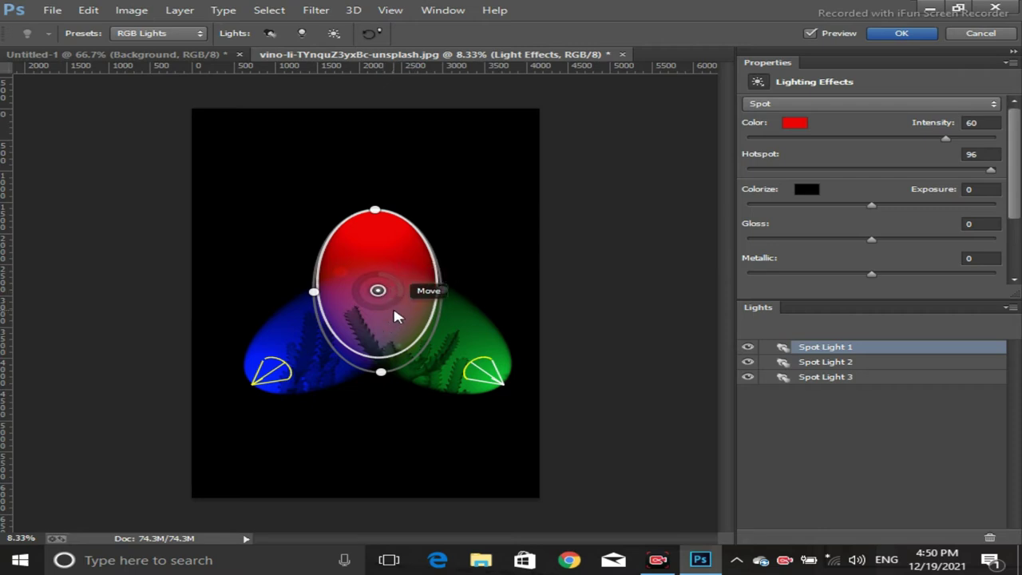
pyautogui.click(202, 35)
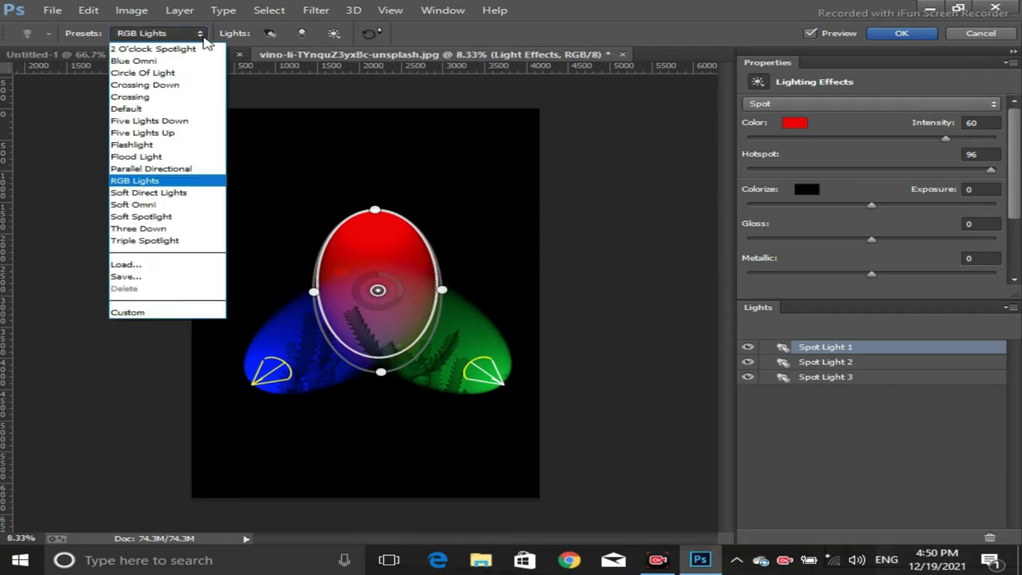
pyautogui.click(175, 136)
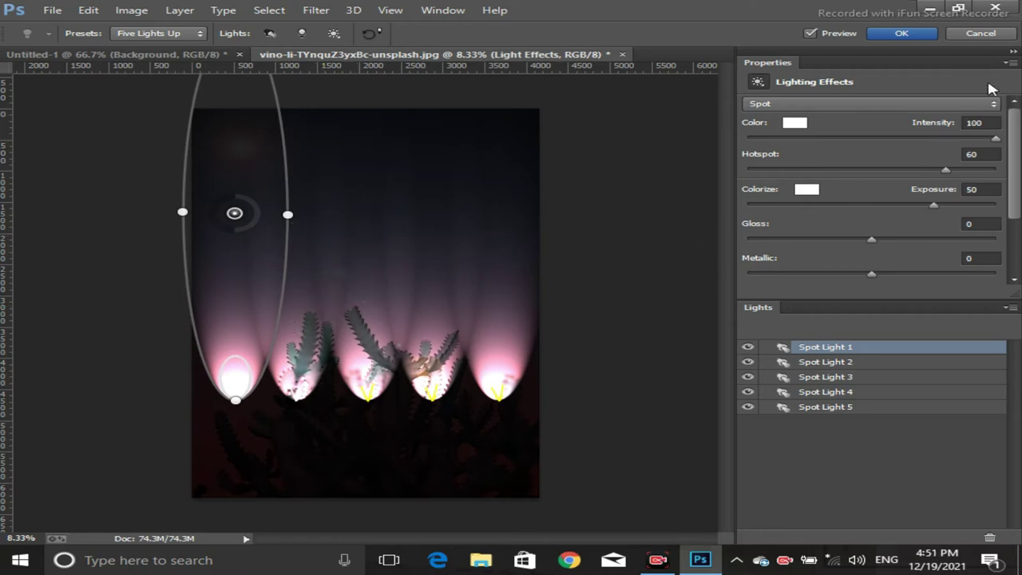
# - Collapse the light panels, then stretch the leftmost spotlight taller and move it over the first cactus
pyautogui.click(1013, 51)
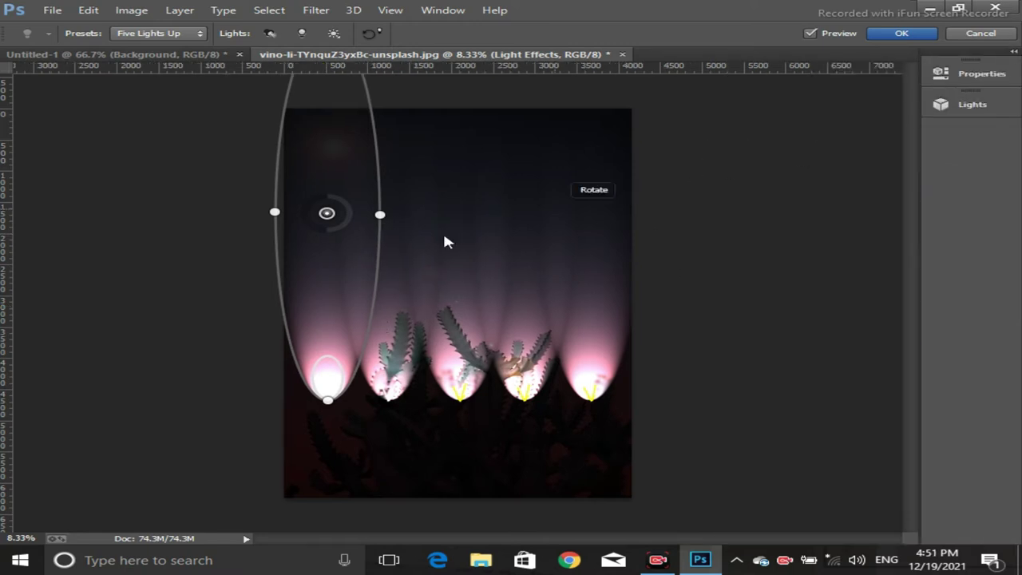
pyautogui.click(329, 214)
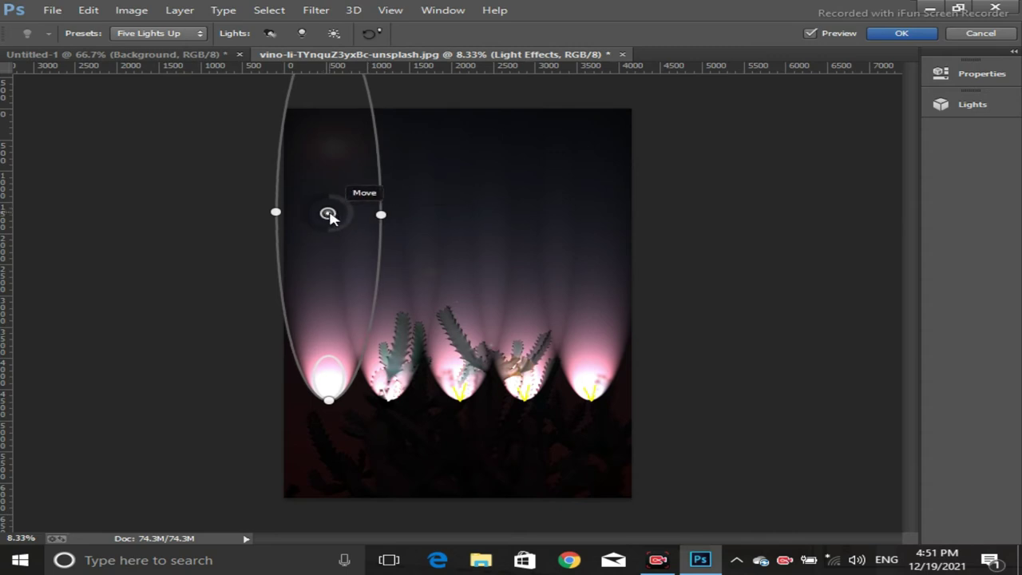
pyautogui.moveTo(330, 405); pyautogui.dragTo(277, 379)
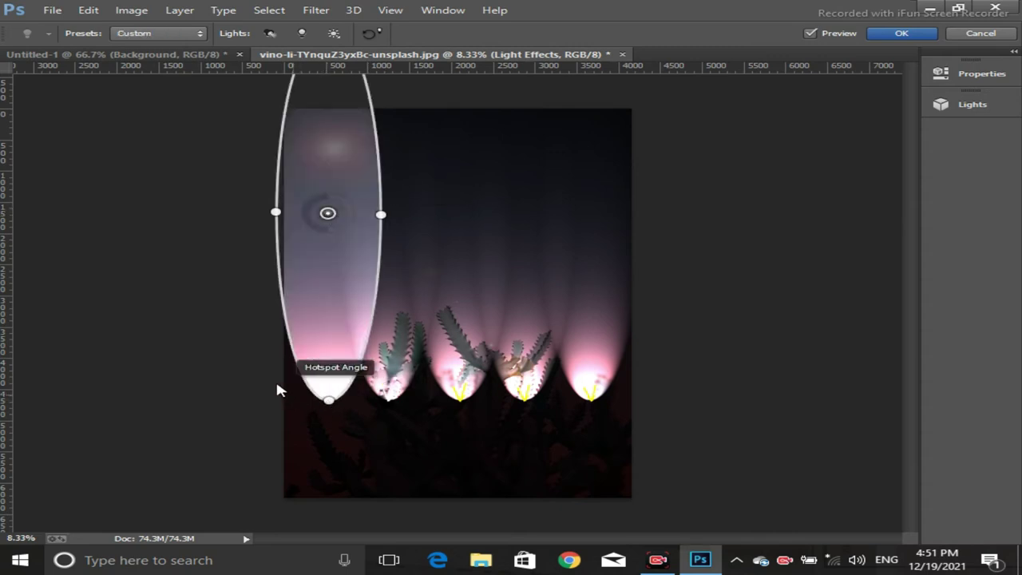
pyautogui.moveTo(266, 238); pyautogui.dragTo(318, 93)
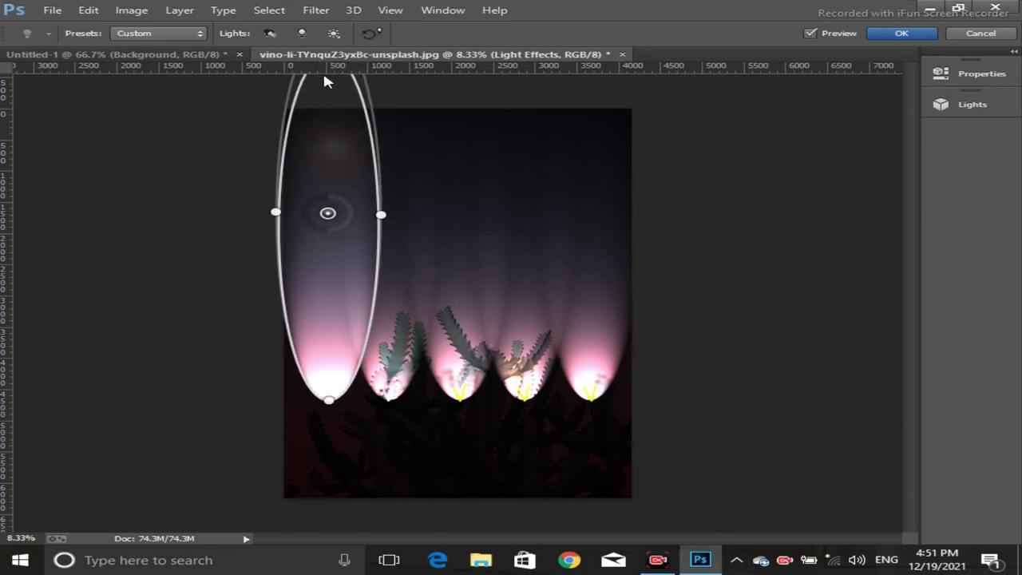
pyautogui.moveTo(311, 103); pyautogui.dragTo(334, 165)
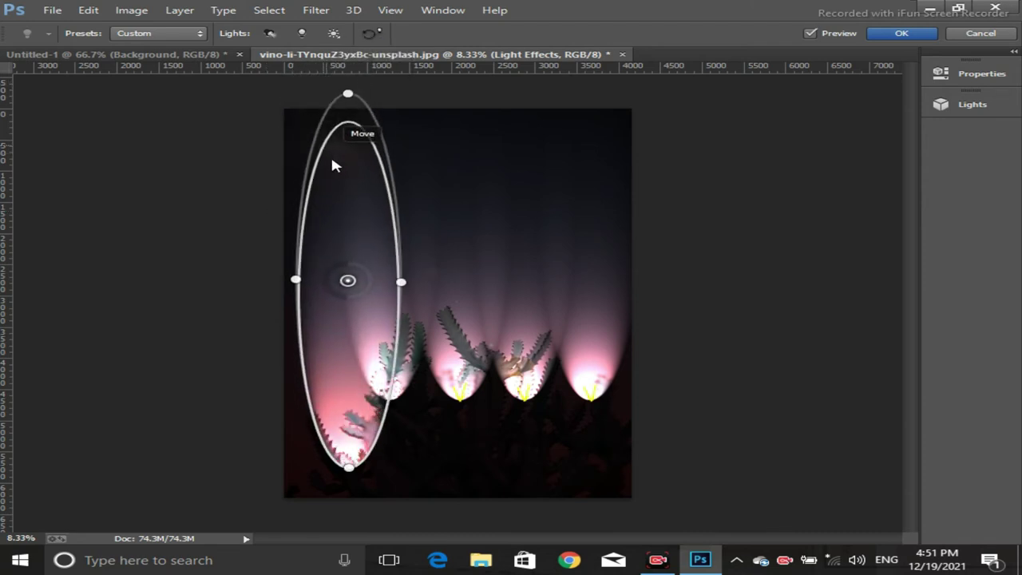
pyautogui.moveTo(427, 136)
pyautogui.mouseDown()
pyautogui.moveTo(500, 253)
pyautogui.moveTo(463, 333)
pyautogui.moveTo(355, 404)
pyautogui.mouseUp()
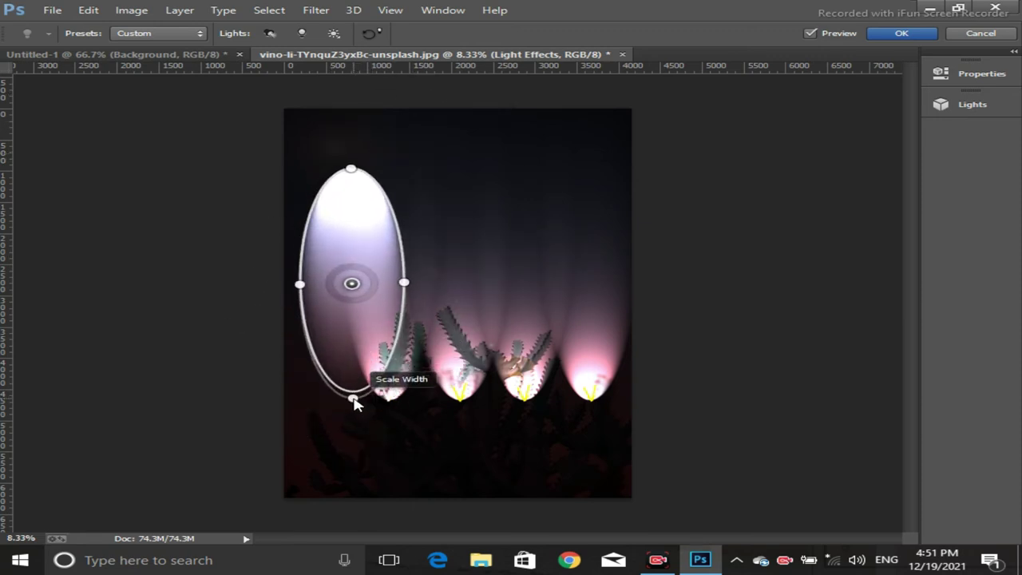
pyautogui.moveTo(350, 302); pyautogui.dragTo(347, 254)
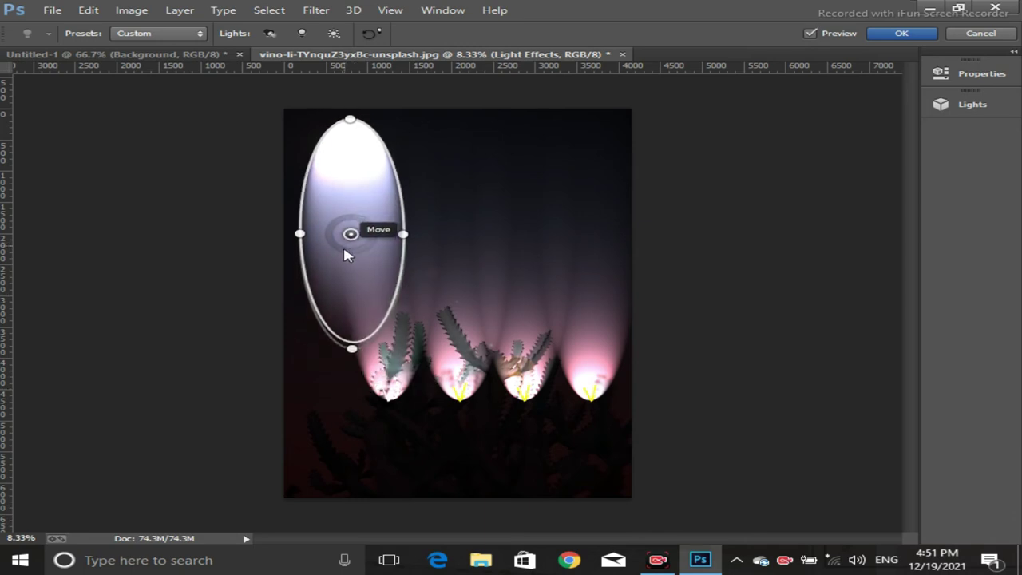
pyautogui.moveTo(352, 350); pyautogui.dragTo(352, 412)
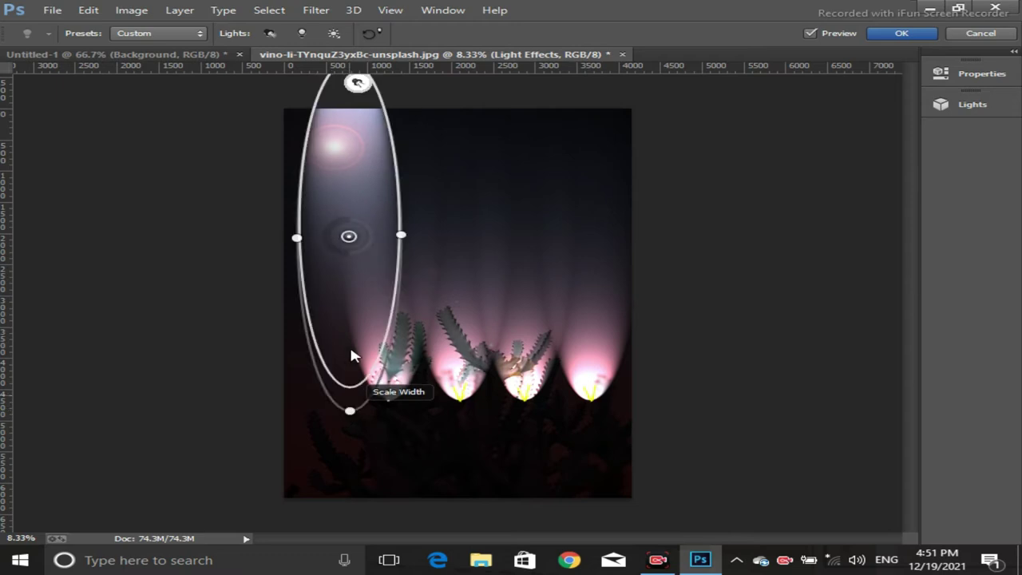
pyautogui.moveTo(350, 355)
pyautogui.mouseDown()
pyautogui.moveTo(346, 389)
pyautogui.moveTo(414, 357)
pyautogui.mouseUp()
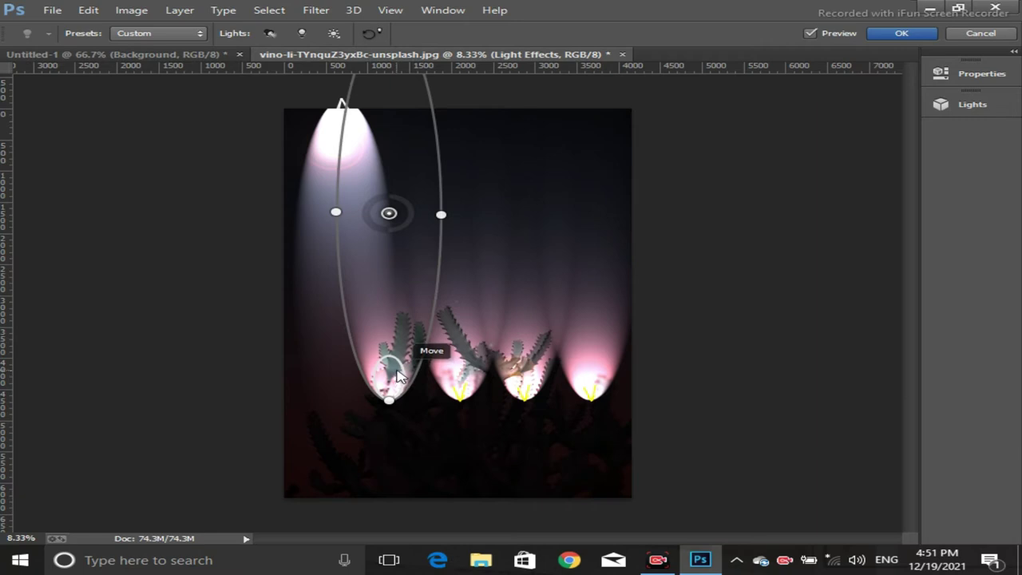
# - Cancel the lighting experiment and restart Lighting Effects with a single default spot light
pyautogui.press('Escape')
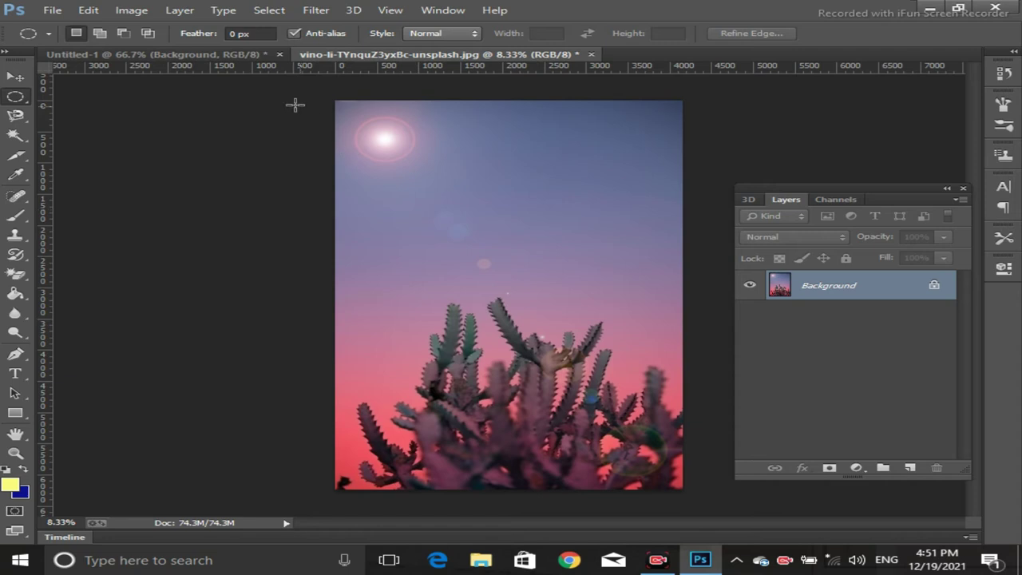
pyautogui.click(321, 11)
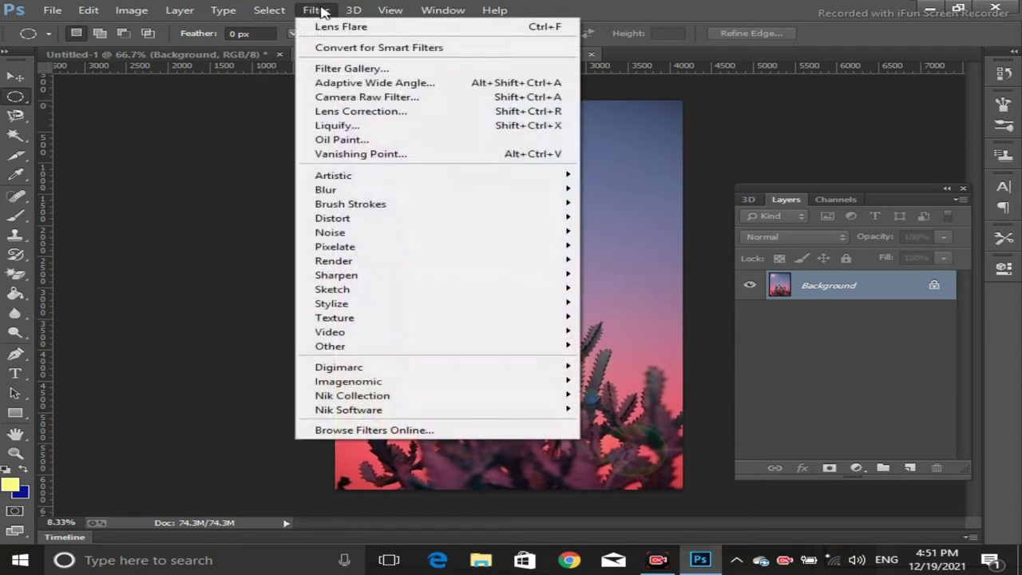
pyautogui.moveTo(333, 261)
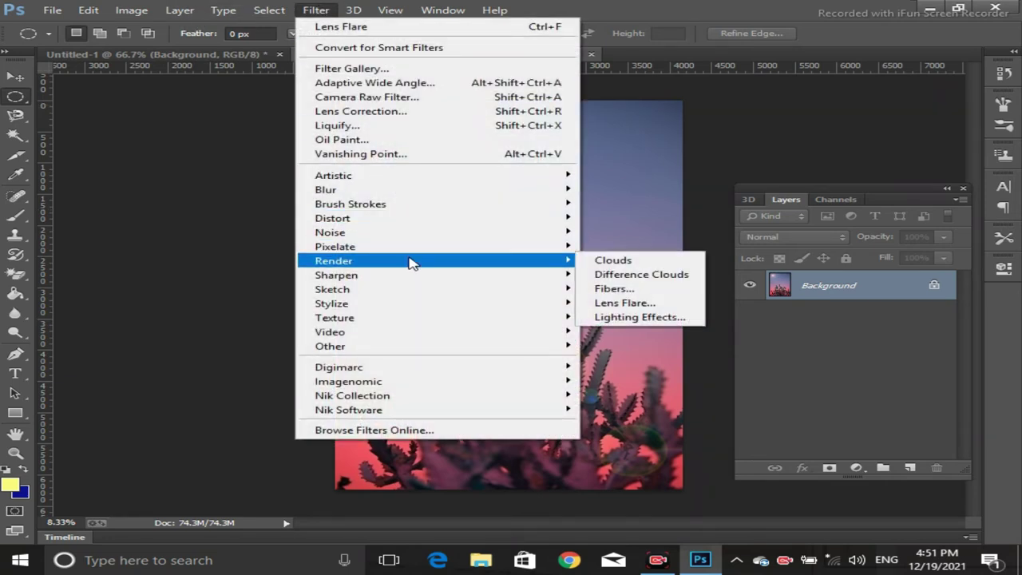
pyautogui.click(640, 318)
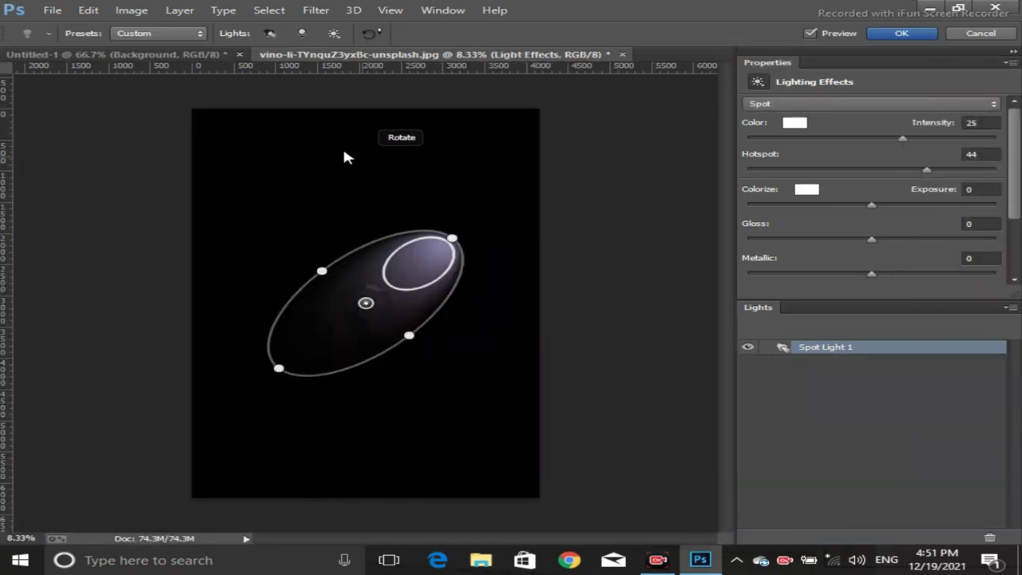
pyautogui.click(199, 34)
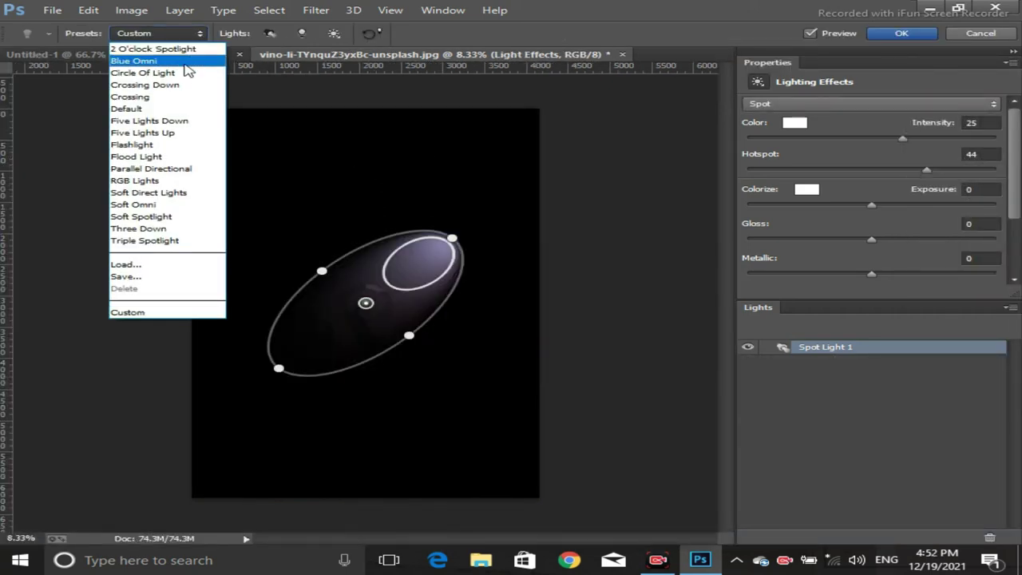
# - Preview Circle Of Light, then apply Crossing Down with two spot lights at intensity 35
pyautogui.click(182, 78)
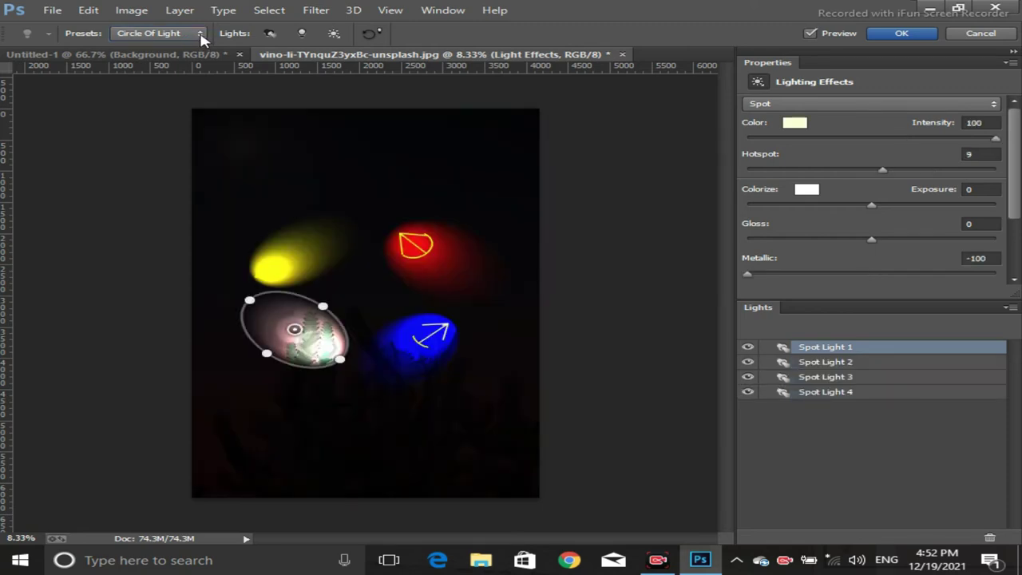
pyautogui.click(200, 34)
pyautogui.click(164, 83)
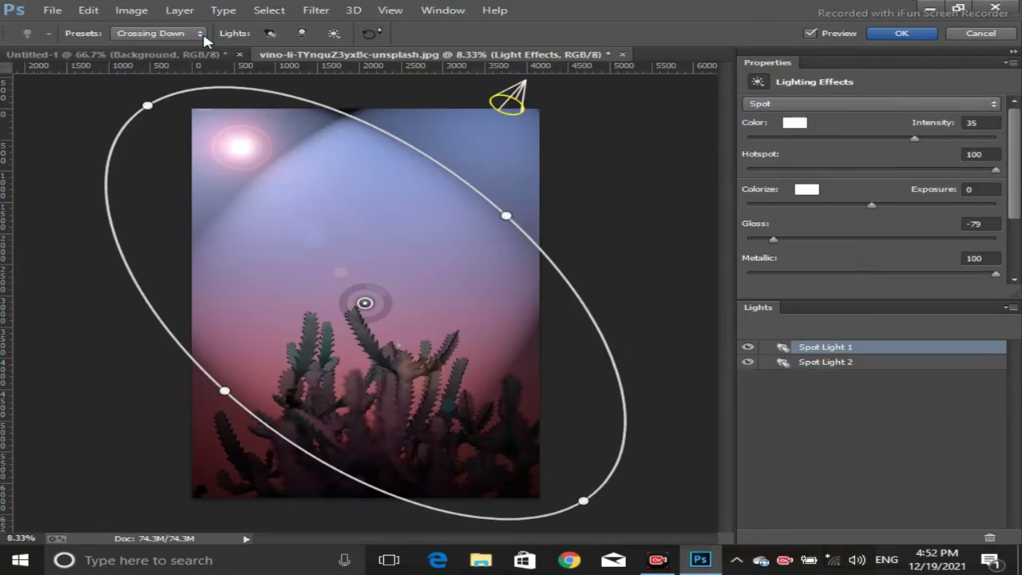
pyautogui.click(204, 36)
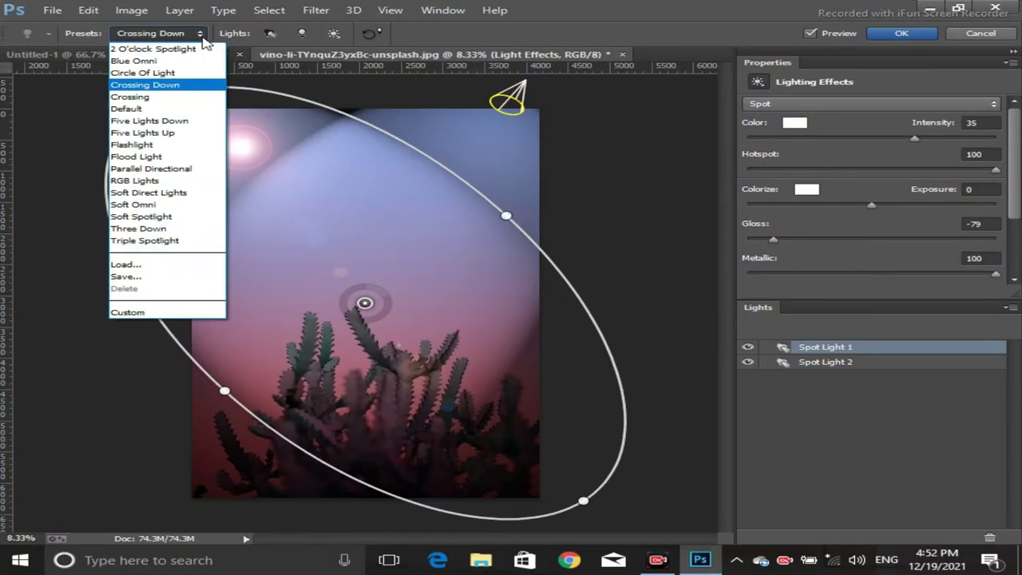
# - Apply the Five Lights Down preset and raise the first two spotlights toward the top
pyautogui.click(170, 124)
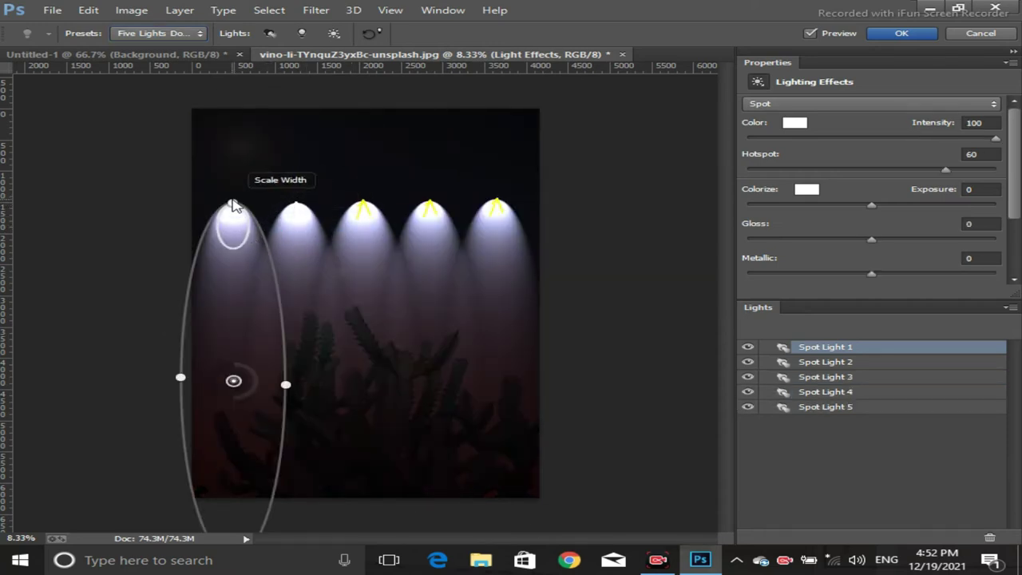
pyautogui.moveTo(232, 206); pyautogui.dragTo(229, 180)
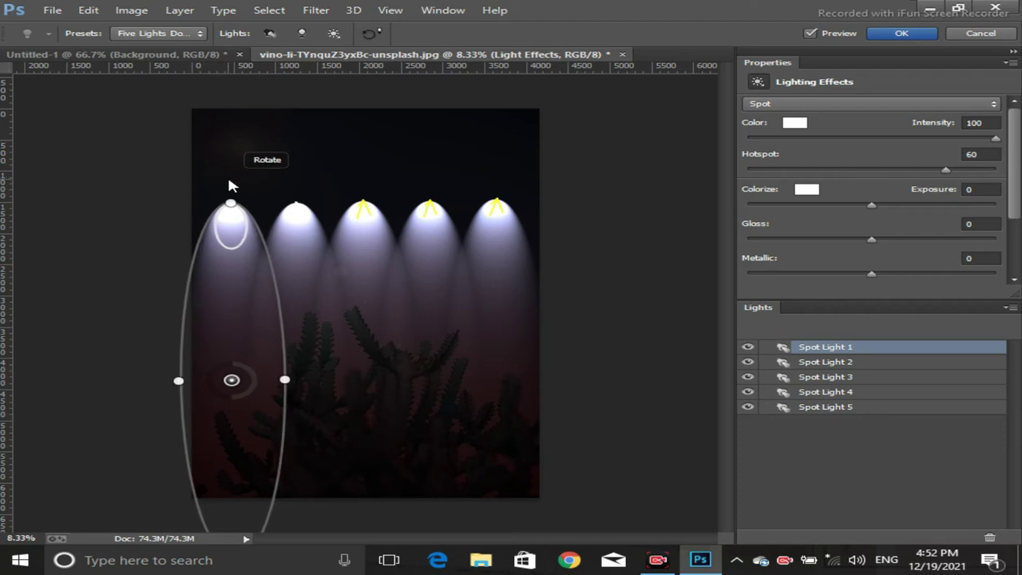
pyautogui.moveTo(241, 303); pyautogui.dragTo(235, 263)
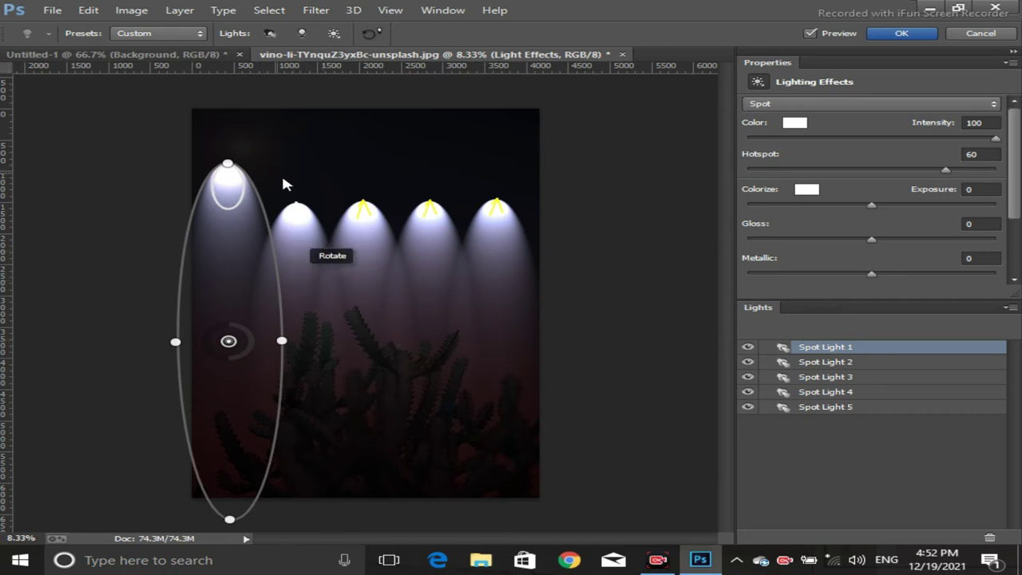
pyautogui.click(297, 207)
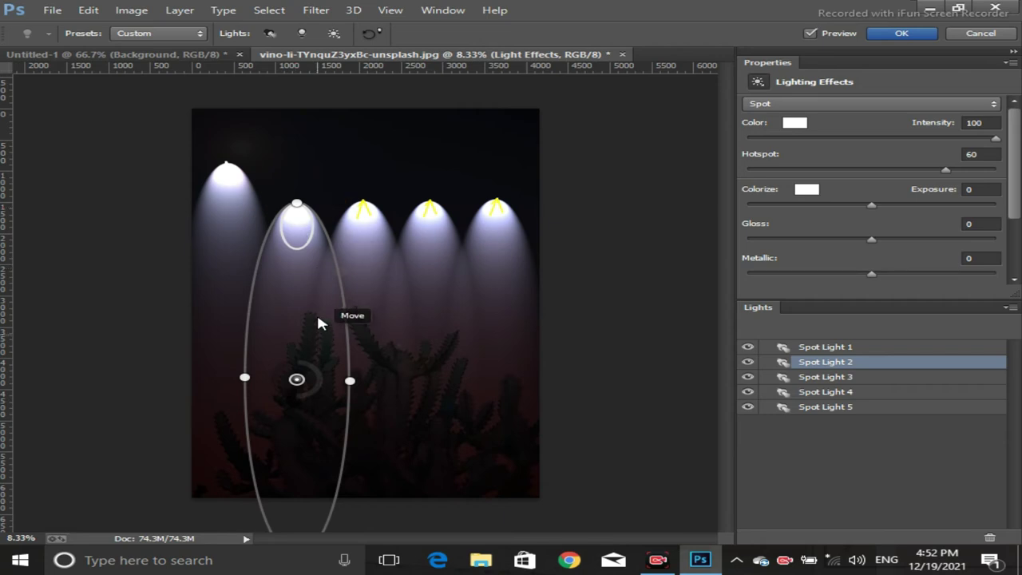
pyautogui.moveTo(316, 312); pyautogui.dragTo(317, 302)
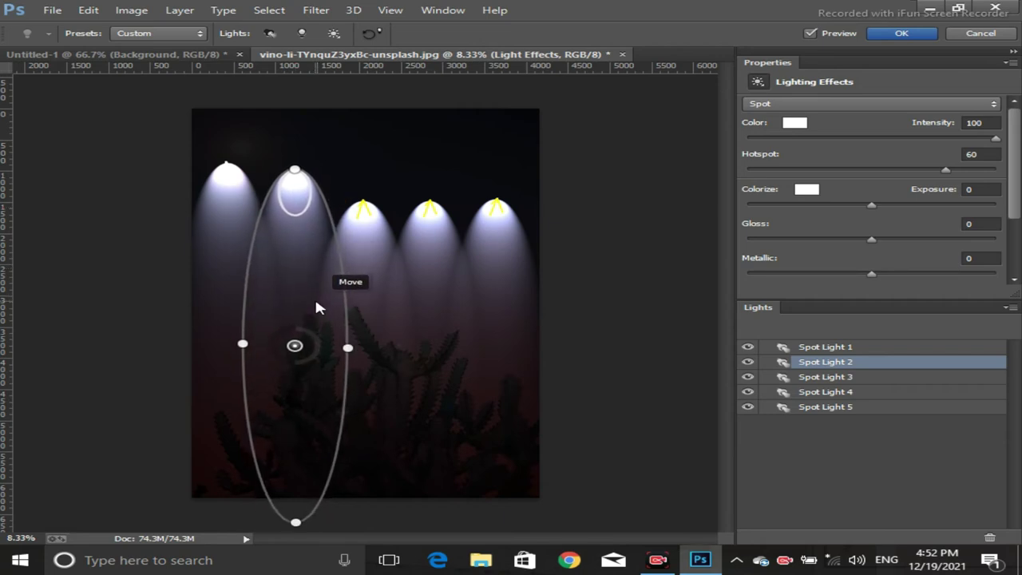
pyautogui.hotkey('ctrl', 'h')
pyautogui.hotkey('ctrl', 'h')
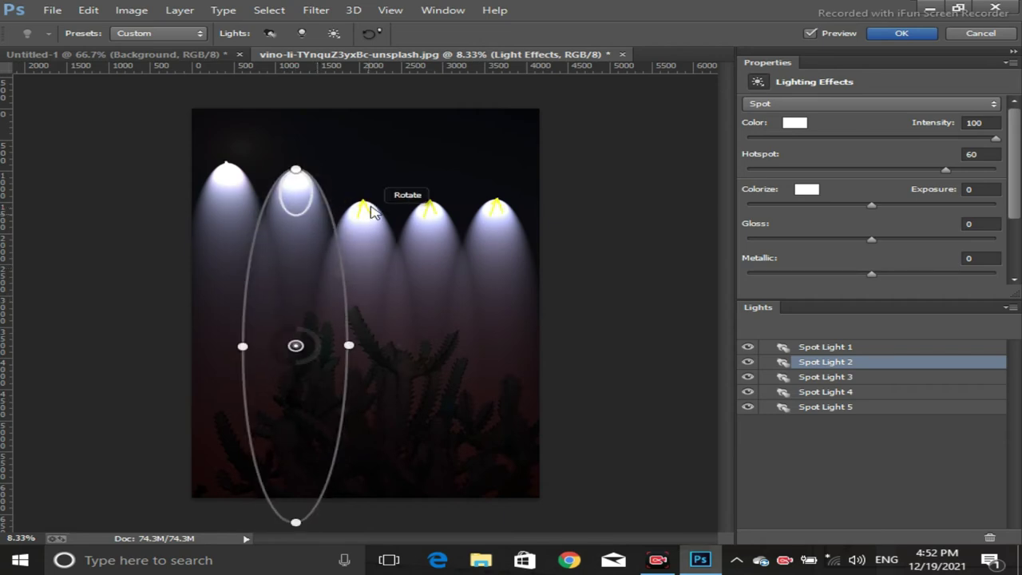
# - Raise the third, fourth and fifth spotlights, leveling the fourth, to align the row
pyautogui.click(371, 214)
pyautogui.moveTo(372, 321); pyautogui.dragTo(375, 293)
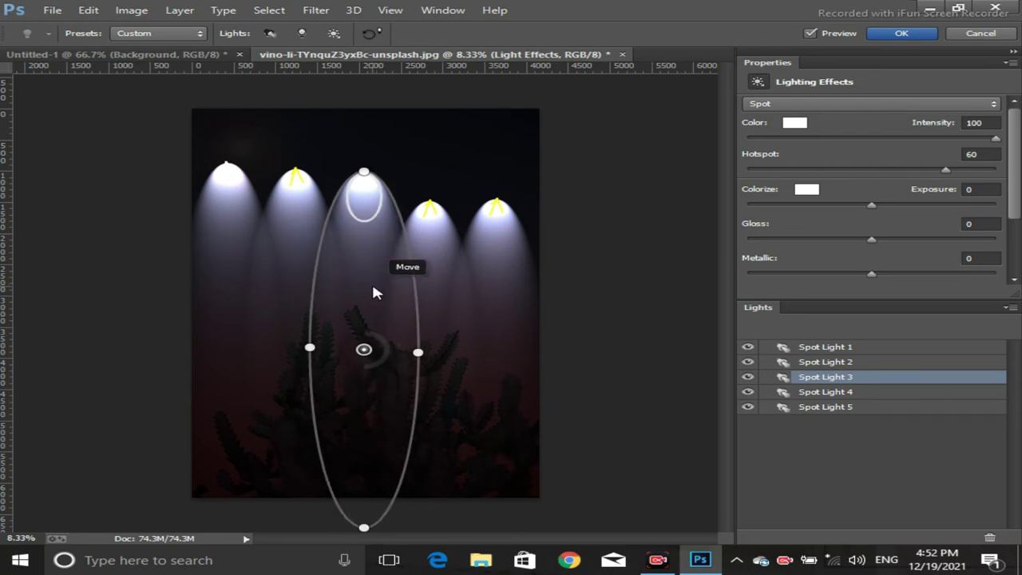
pyautogui.click(439, 220)
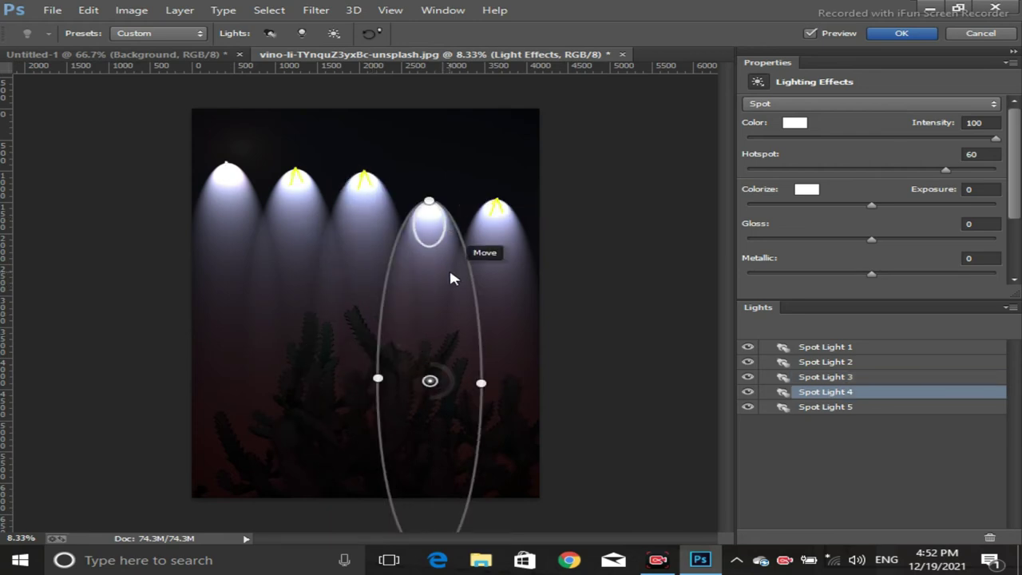
pyautogui.moveTo(439, 291); pyautogui.dragTo(437, 264)
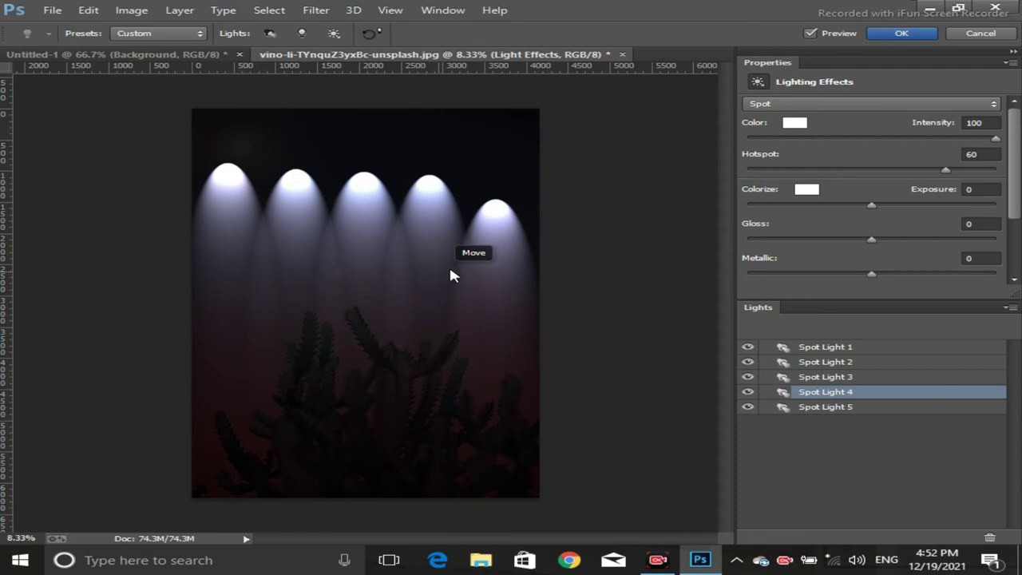
pyautogui.moveTo(511, 256); pyautogui.dragTo(507, 248)
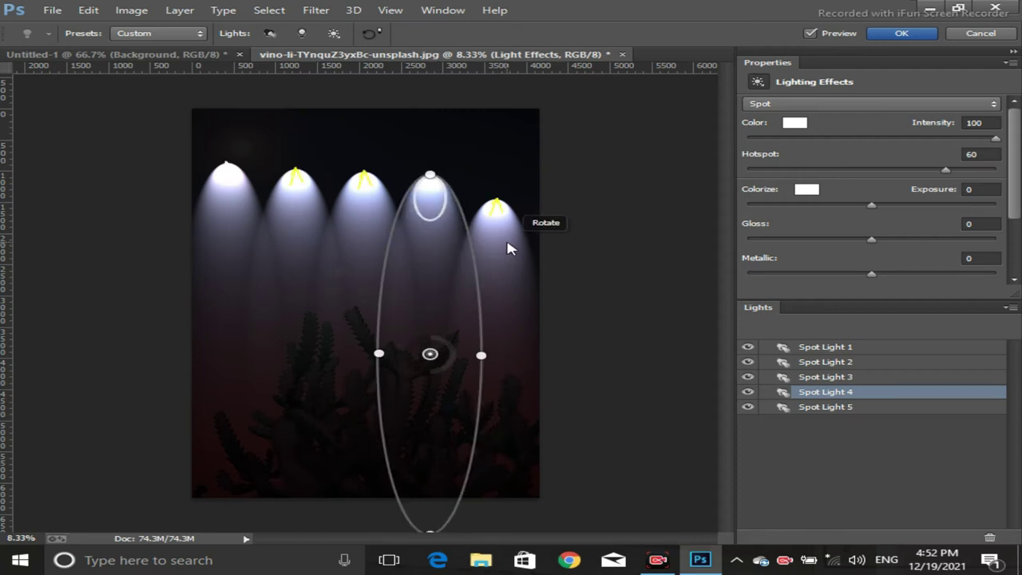
pyautogui.click(500, 212)
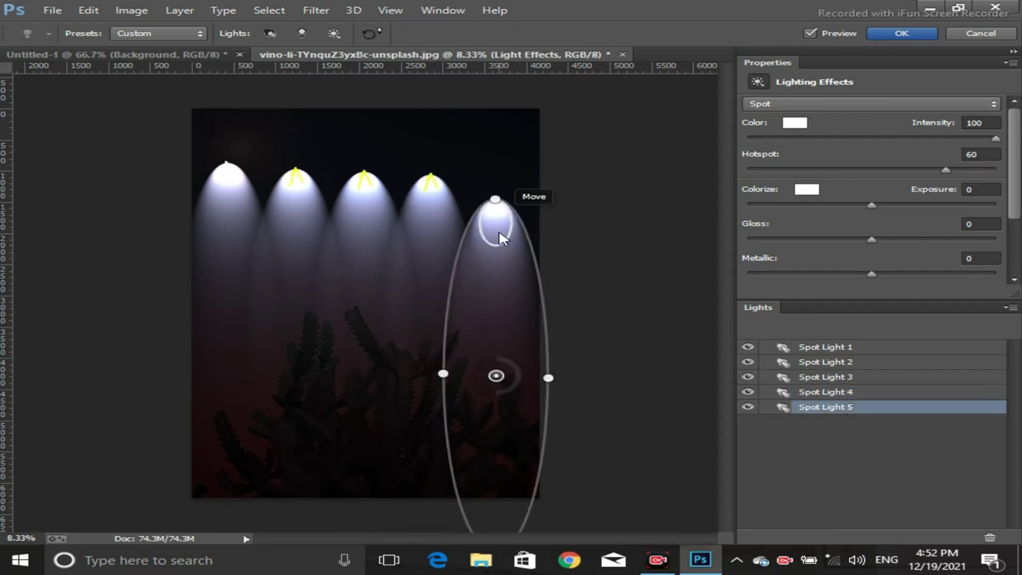
pyautogui.moveTo(504, 273)
pyautogui.mouseDown()
pyautogui.moveTo(504, 250)
pyautogui.moveTo(505, 260)
pyautogui.mouseUp()
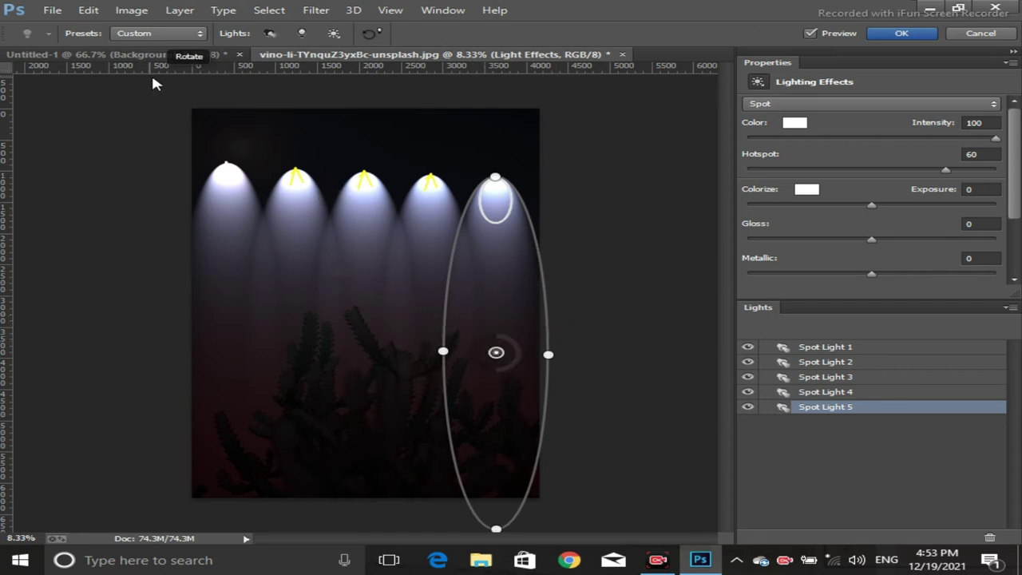
# - Apply the Soft Omni lighting preset, then enlarge its point light and move it over the upper sky
pyautogui.click(182, 33)
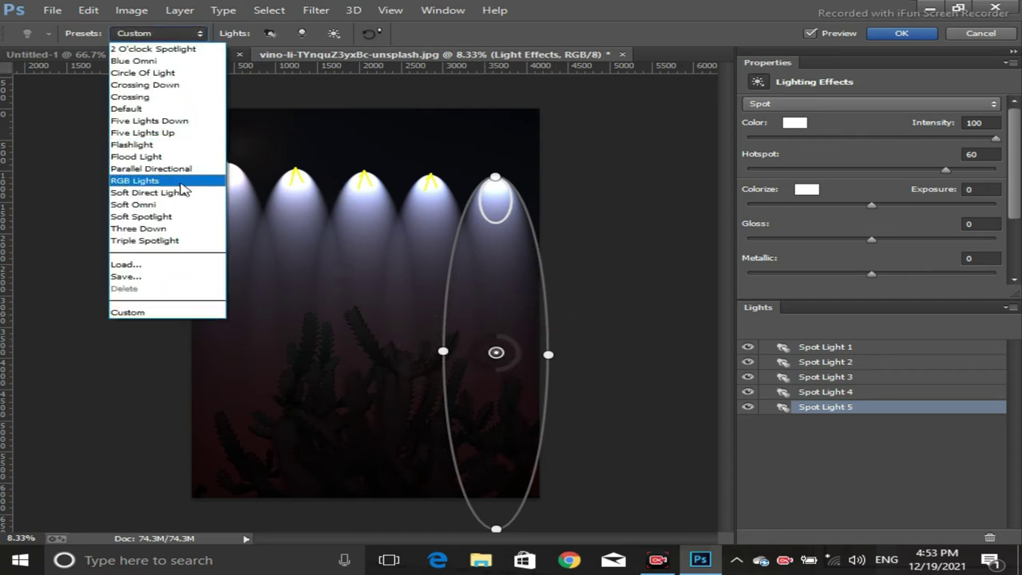
pyautogui.click(178, 205)
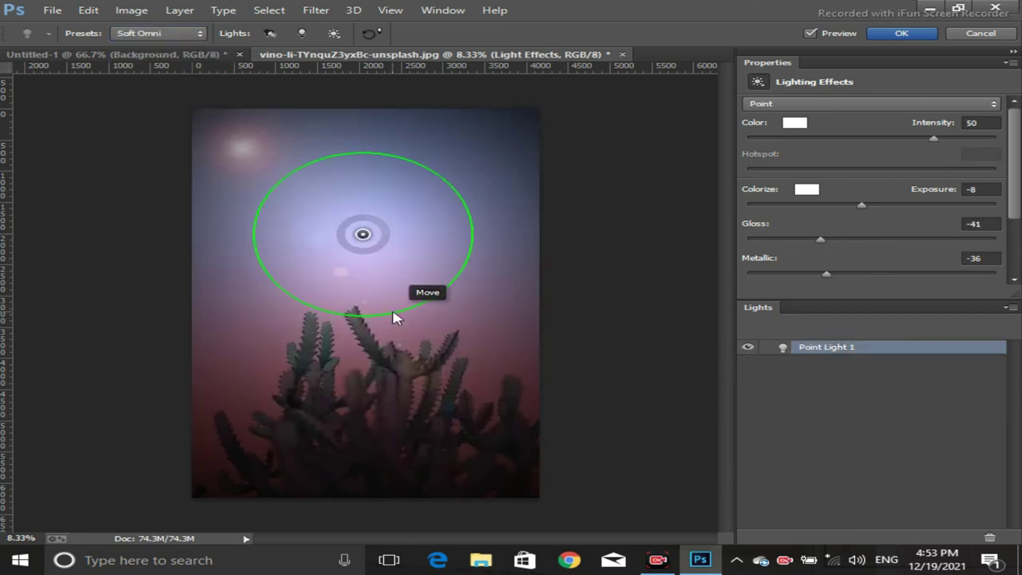
pyautogui.moveTo(400, 322); pyautogui.dragTo(517, 389)
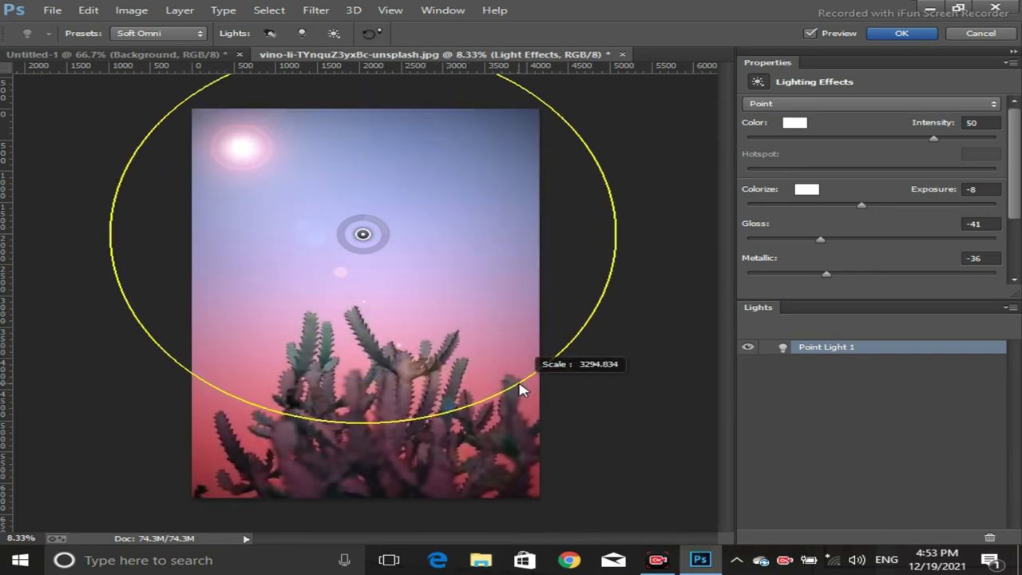
pyautogui.moveTo(516, 389); pyautogui.dragTo(508, 374)
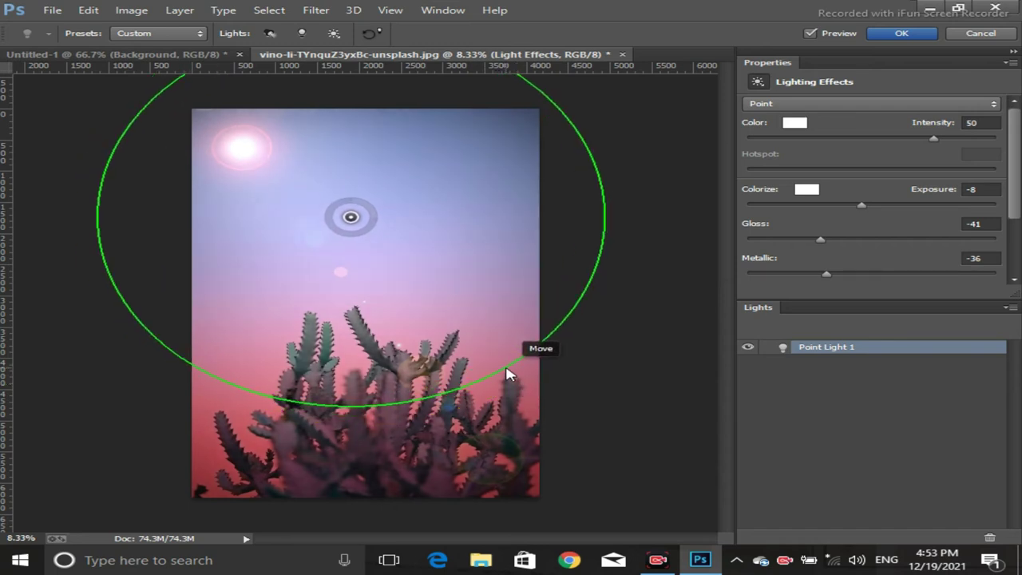
pyautogui.moveTo(509, 375)
pyautogui.mouseDown()
pyautogui.moveTo(470, 305)
pyautogui.moveTo(465, 272)
pyautogui.moveTo(436, 263)
pyautogui.moveTo(399, 221)
pyautogui.moveTo(469, 272)
pyautogui.moveTo(418, 237)
pyautogui.moveTo(440, 253)
pyautogui.moveTo(418, 223)
pyautogui.moveTo(424, 245)
pyautogui.moveTo(456, 263)
pyautogui.moveTo(416, 253)
pyautogui.mouseUp()
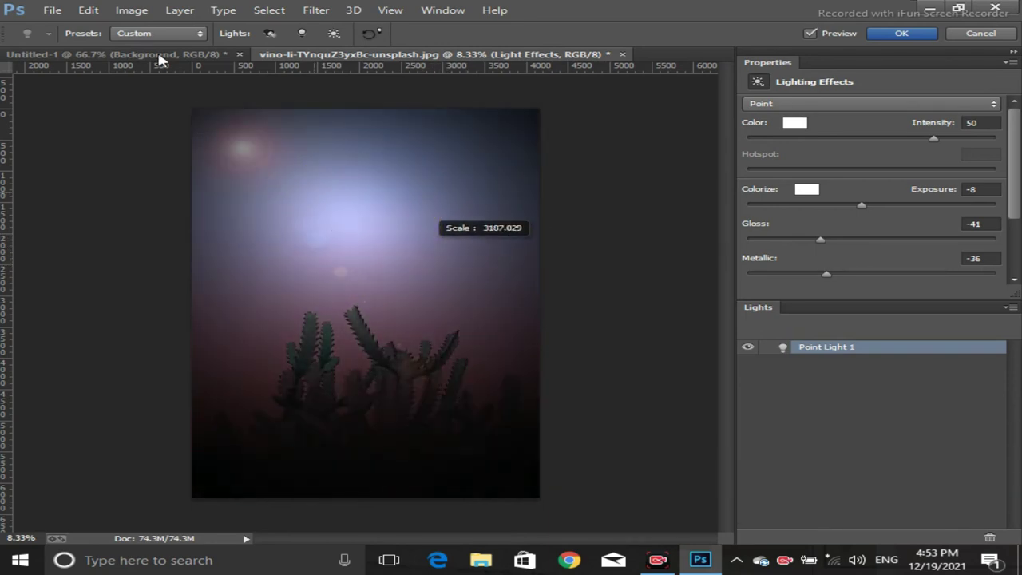
# - Apply the Three Down lighting preset and add two more spotlights, for five in total
pyautogui.click(201, 38)
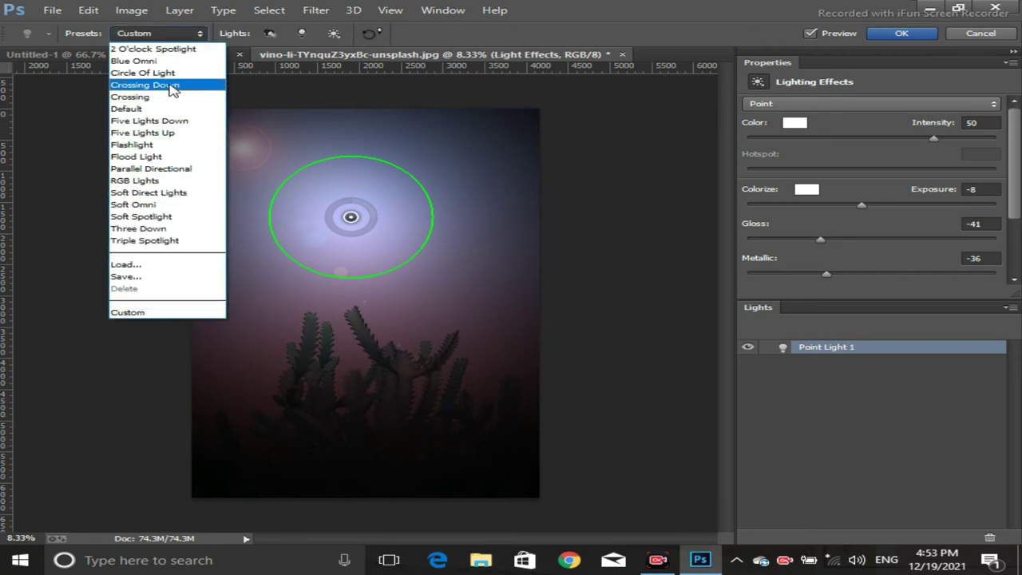
pyautogui.click(170, 229)
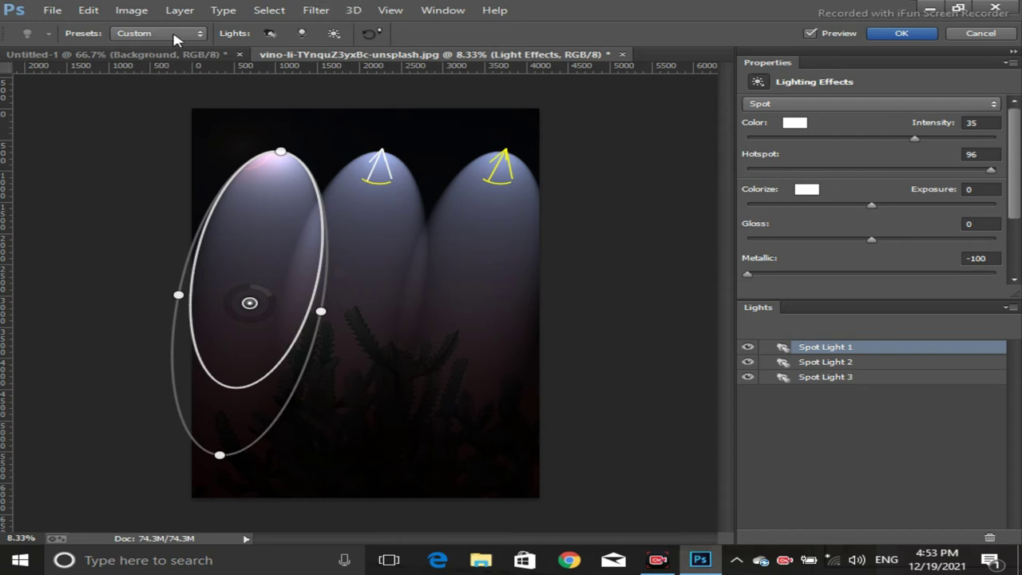
pyautogui.click(268, 33)
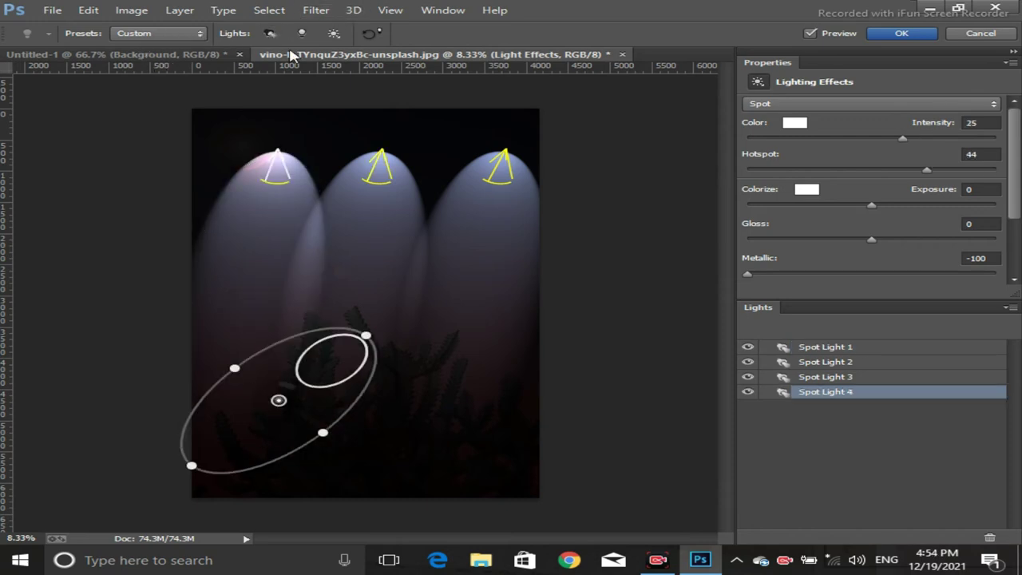
pyautogui.click(270, 32)
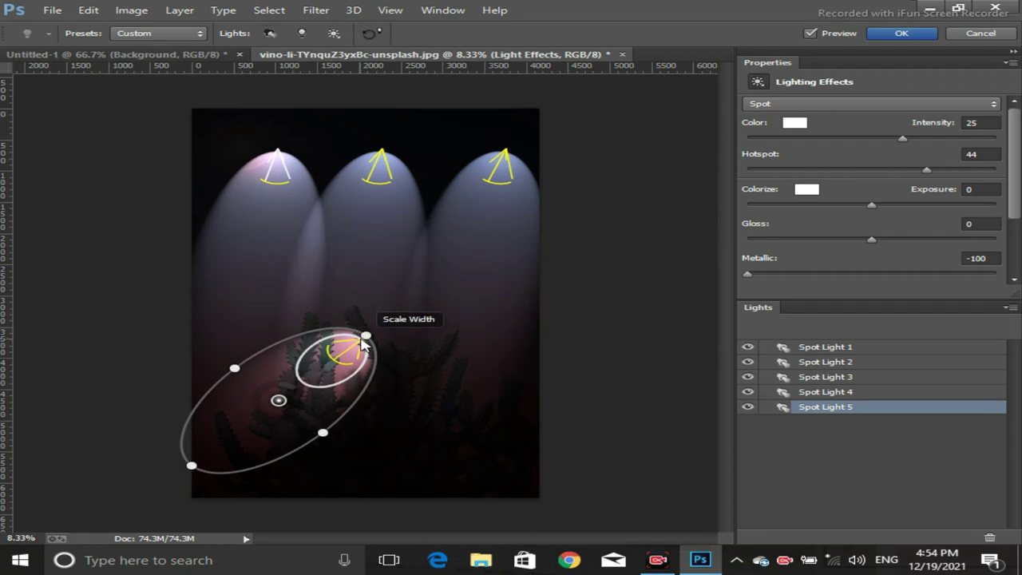
# - Cancel Lighting Effects, then try Blur More on the photo and undo it
pyautogui.press('Escape')
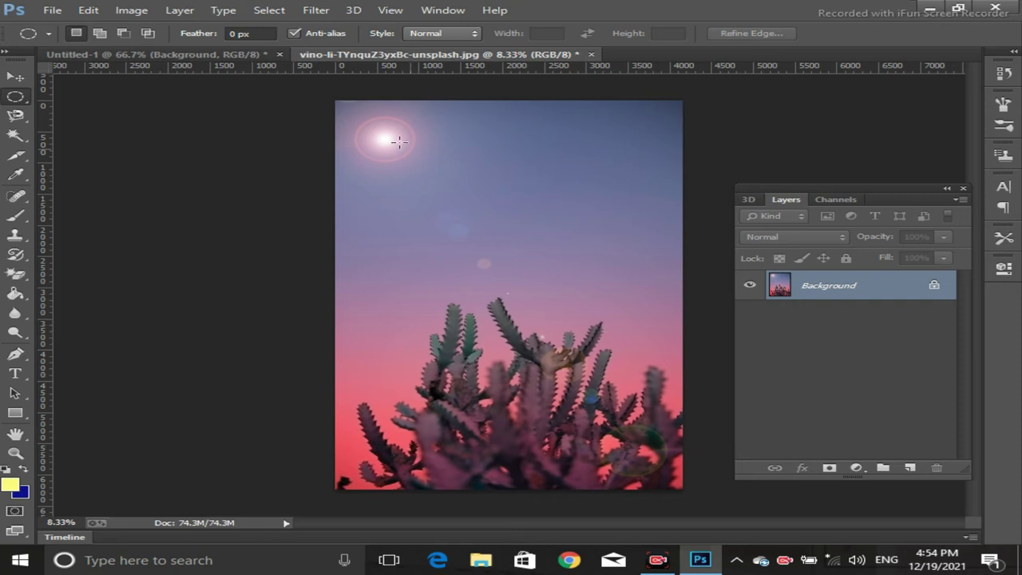
pyautogui.click(269, 10)
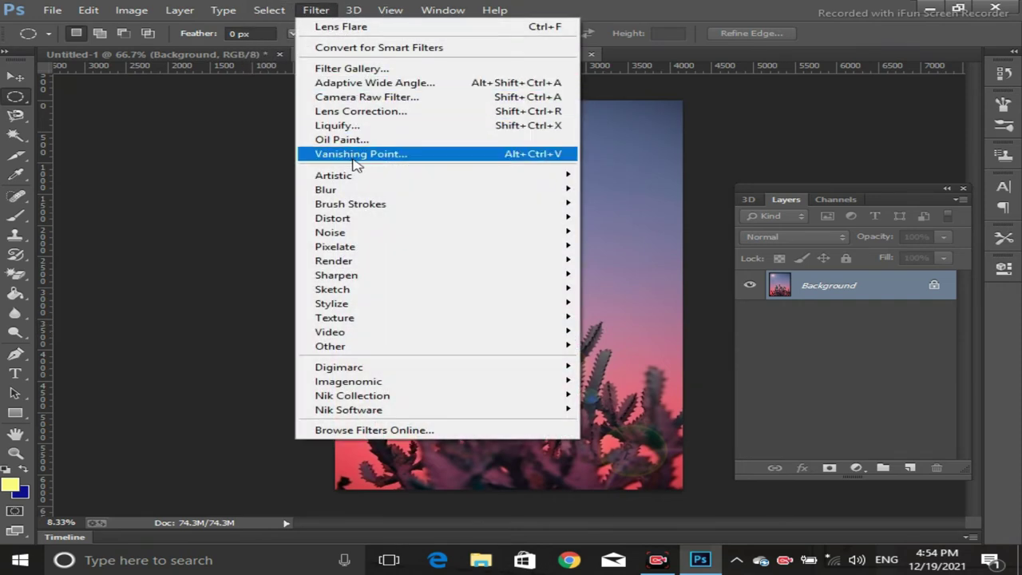
pyautogui.moveTo(344, 189)
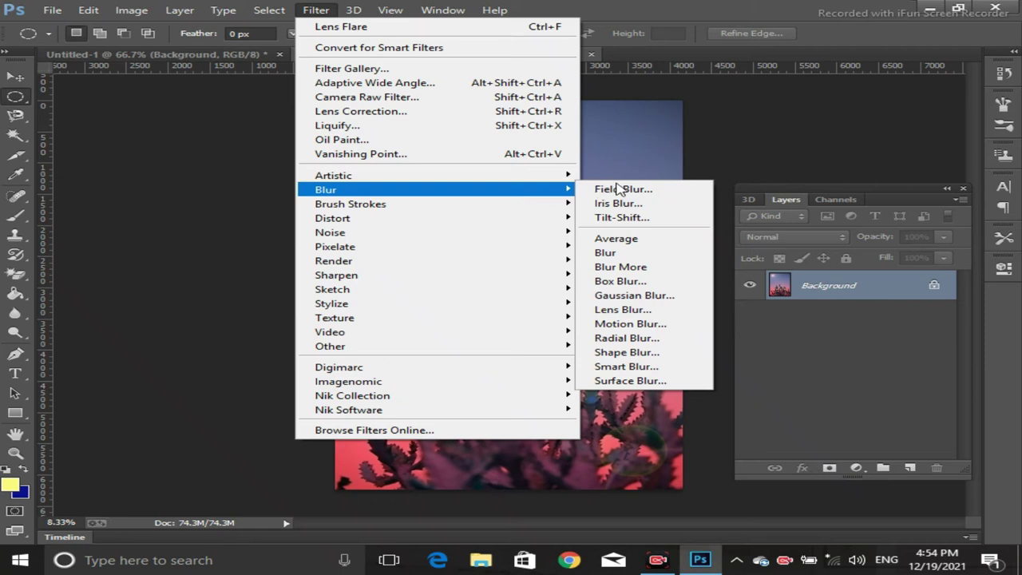
pyautogui.click(620, 254)
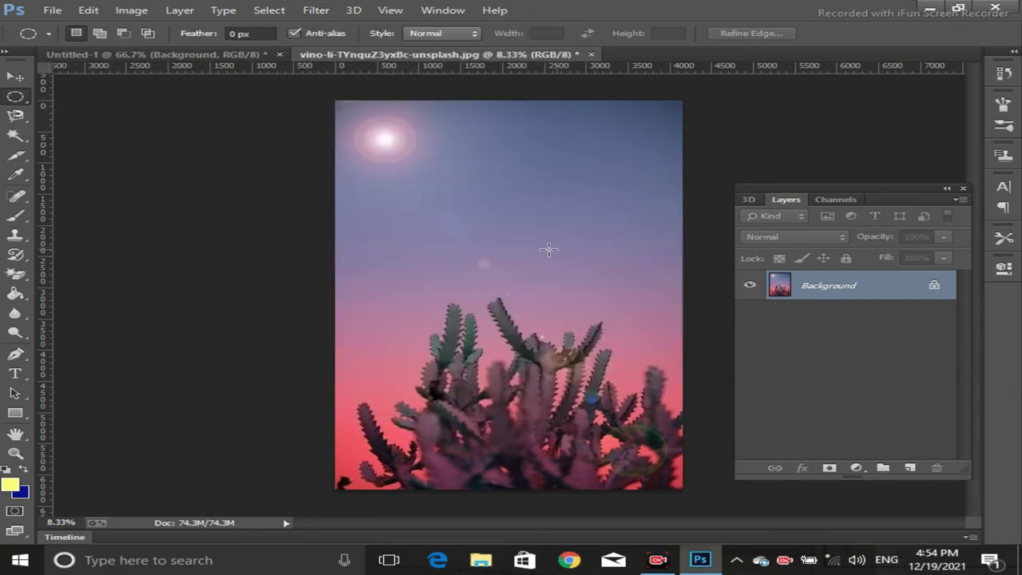
pyautogui.hotkey('ctrl', 'z')
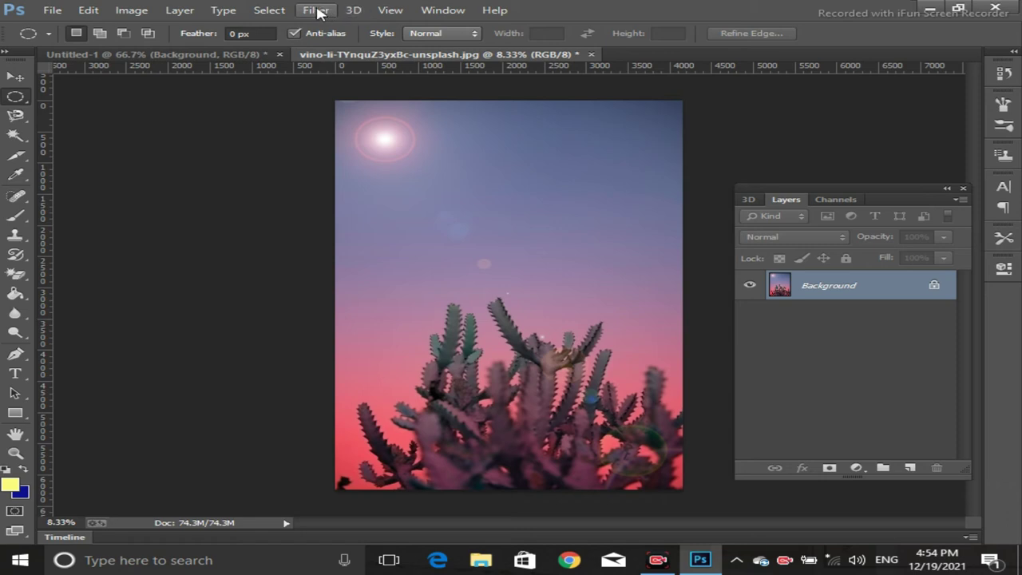
# - Apply a Motion Blur at 0° angle and 10-pixel distance to the cactus photo
pyautogui.click(316, 10)
pyautogui.moveTo(432, 189)
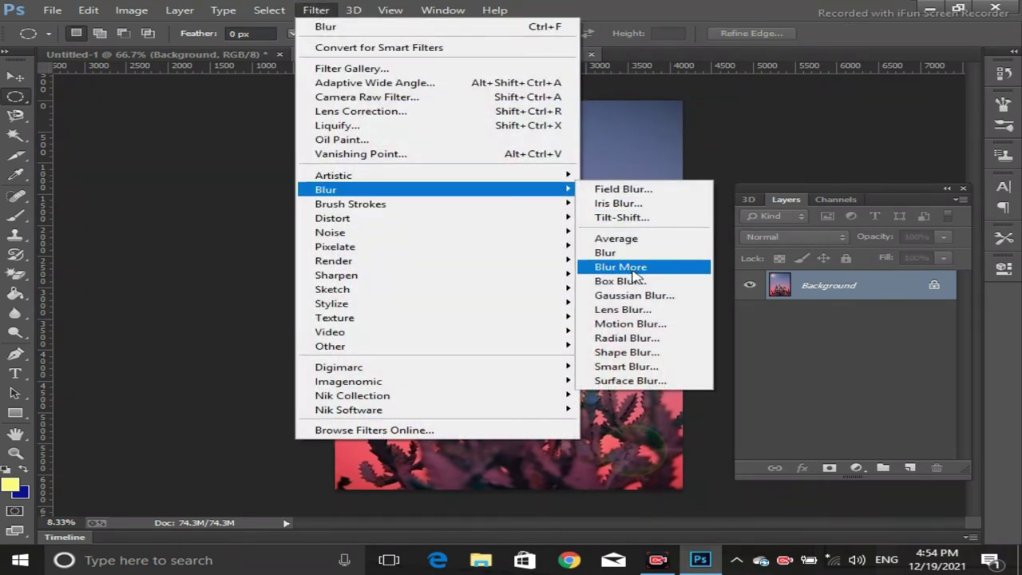
pyautogui.click(643, 325)
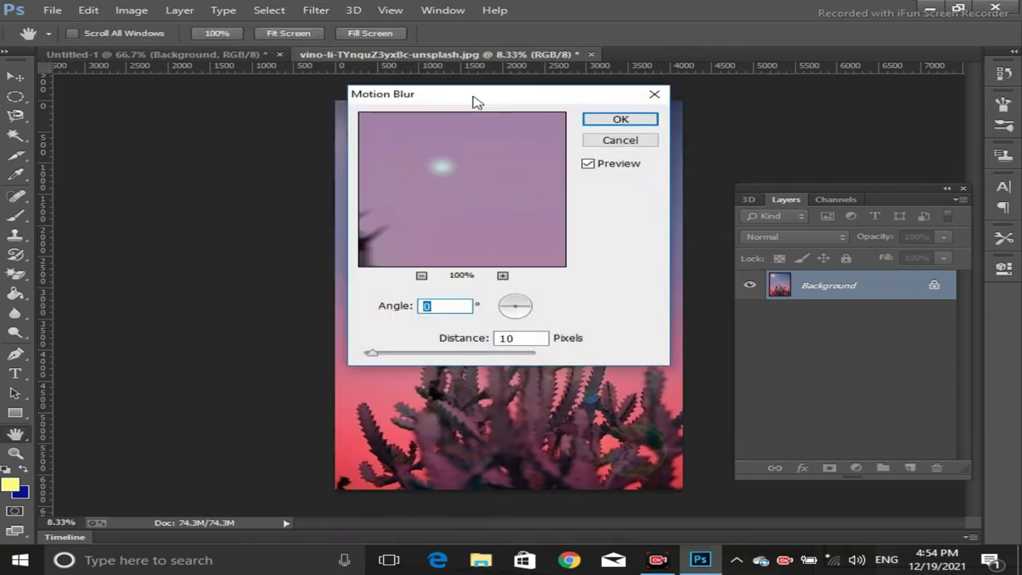
pyautogui.moveTo(472, 98); pyautogui.dragTo(352, 212)
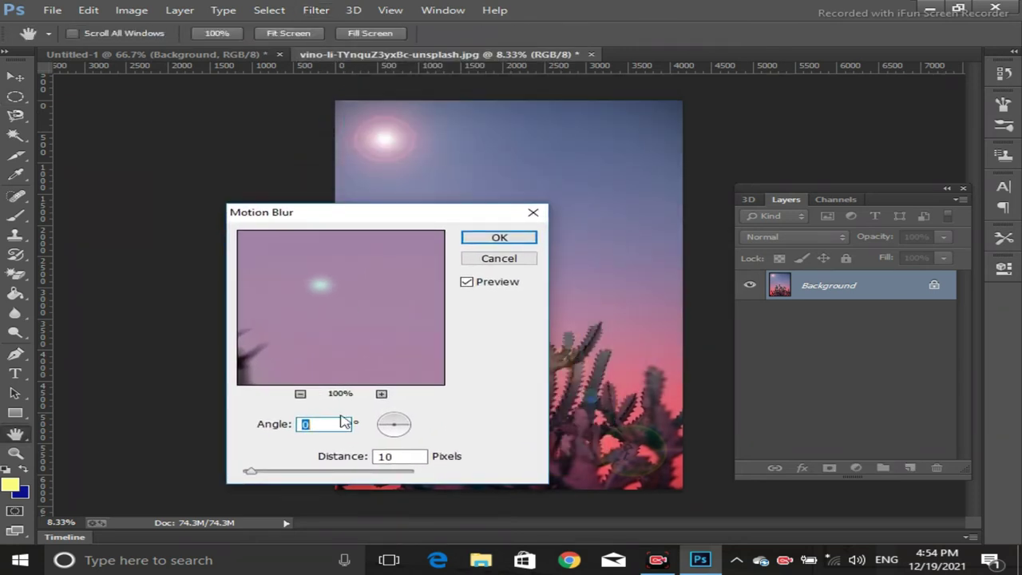
pyautogui.moveTo(257, 475)
pyautogui.mouseDown()
pyautogui.moveTo(266, 475)
pyautogui.moveTo(249, 474)
pyautogui.mouseUp()
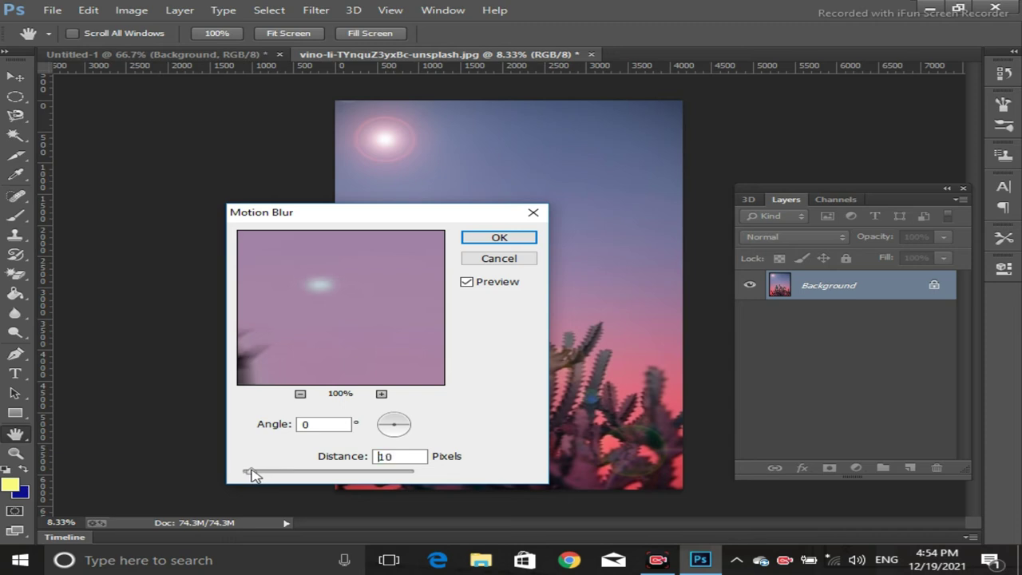
pyautogui.click(494, 238)
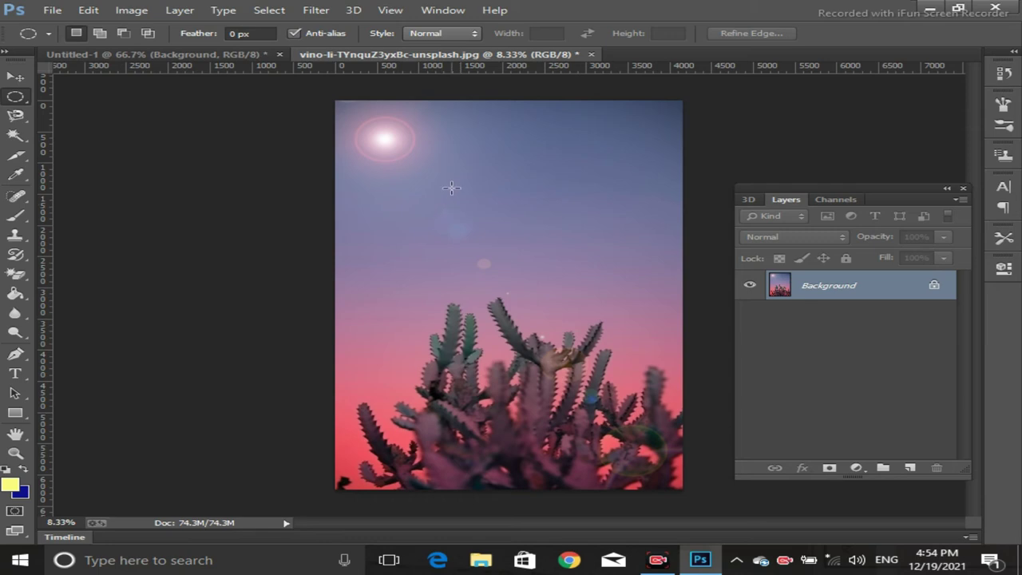
# - Run Motion Blur again with a 68° angle and 16-pixel distance
pyautogui.click(316, 10)
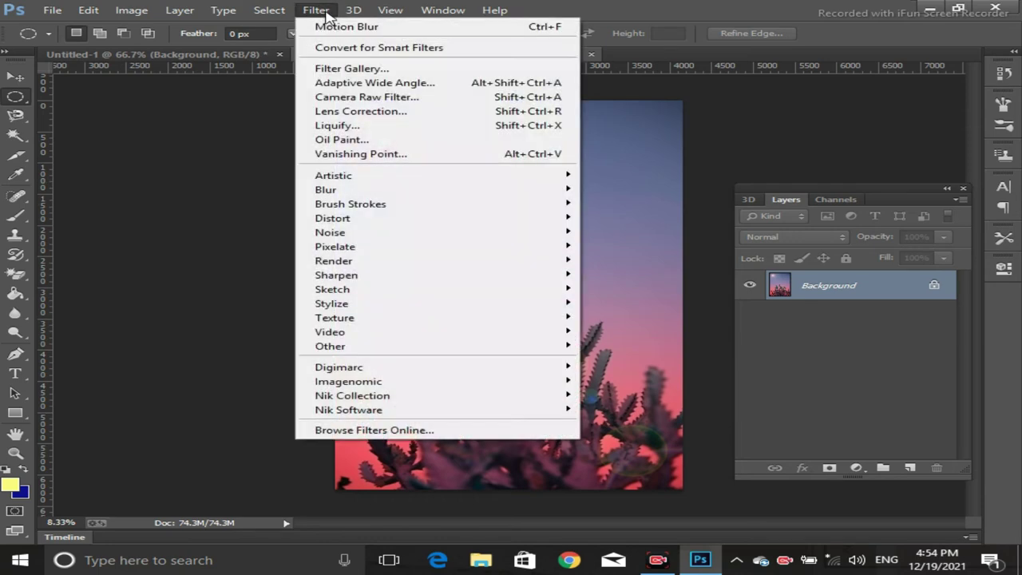
pyautogui.moveTo(326, 189)
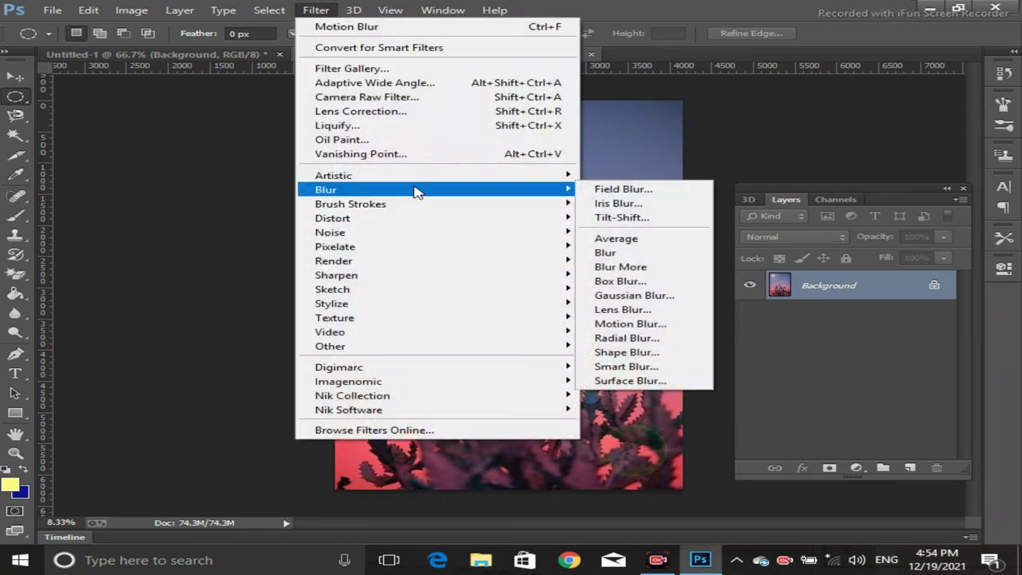
pyautogui.click(648, 324)
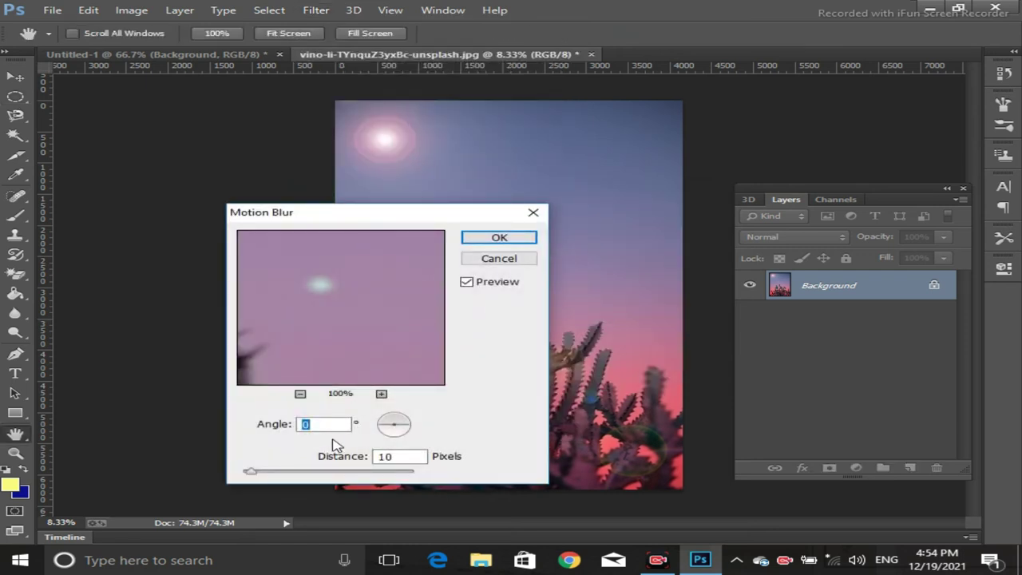
pyautogui.moveTo(384, 429); pyautogui.dragTo(396, 432)
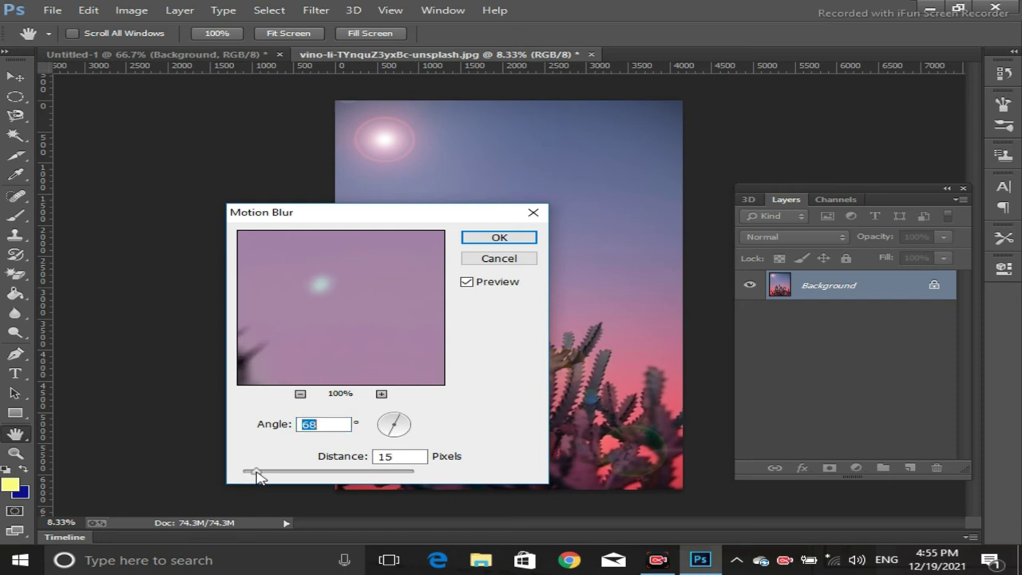
pyautogui.press('Tab')
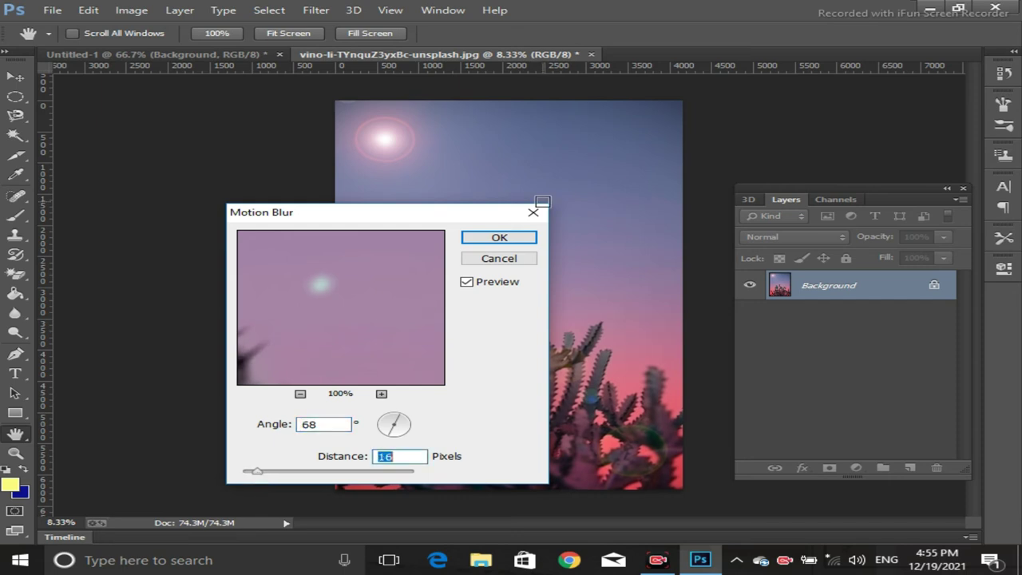
pyautogui.click(499, 238)
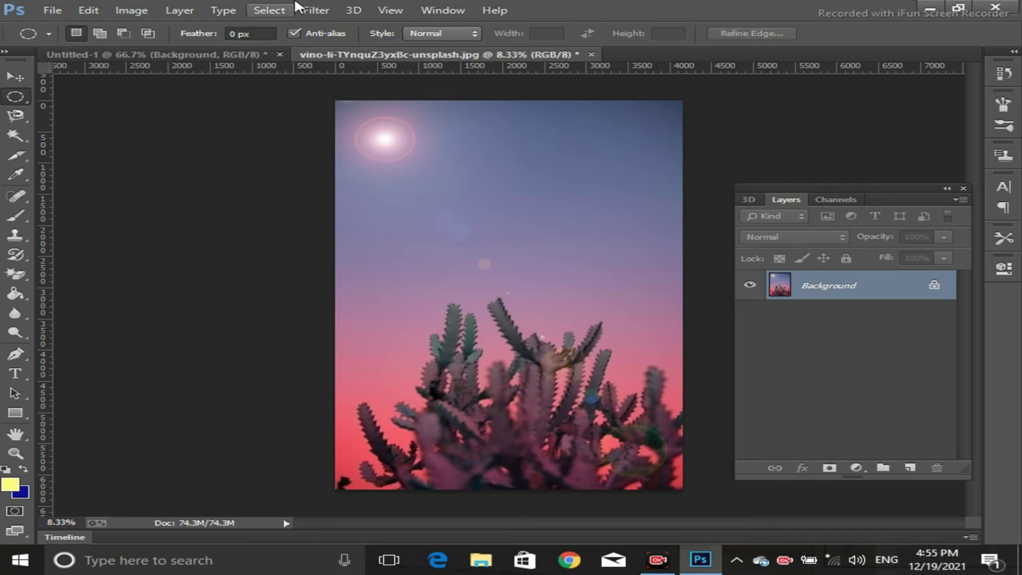
pyautogui.click(317, 12)
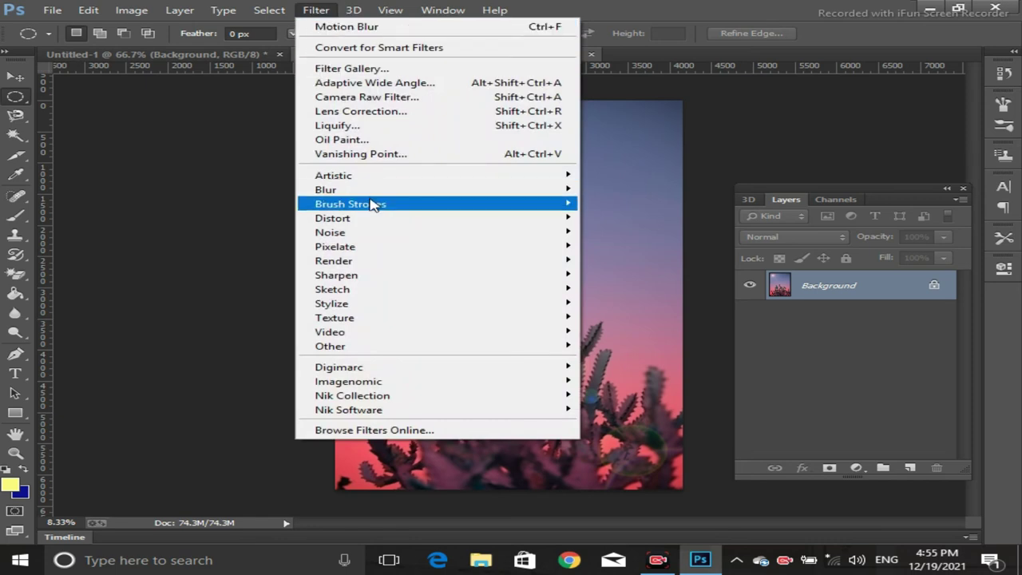
pyautogui.moveTo(439, 261)
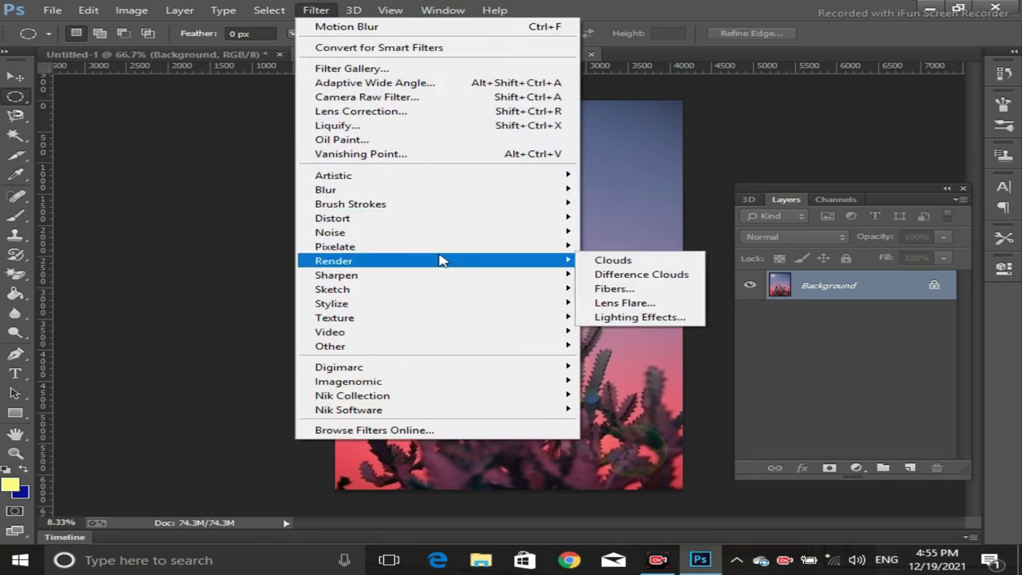
pyautogui.click(595, 261)
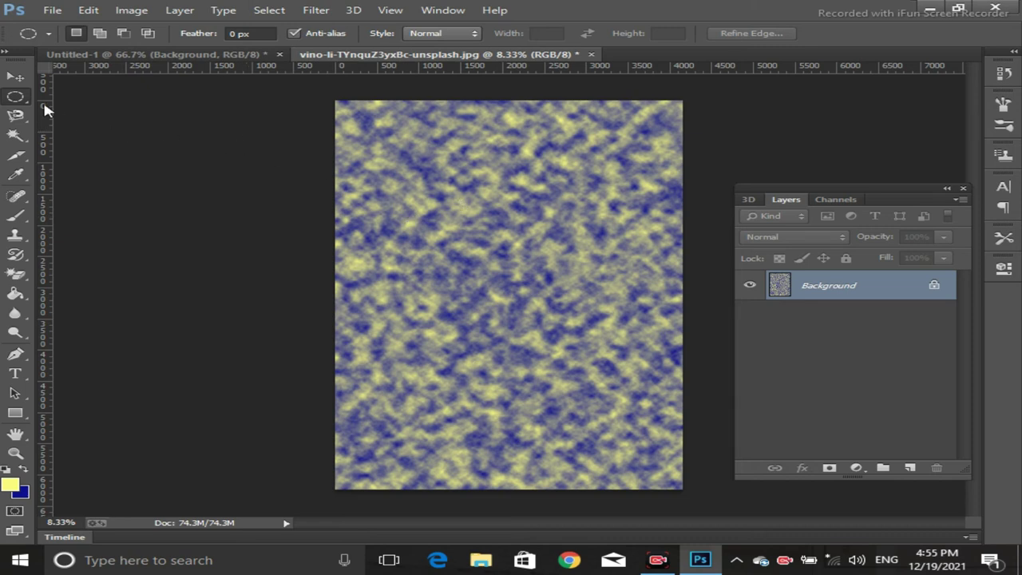
pyautogui.hotkey('ctrl', 'z')
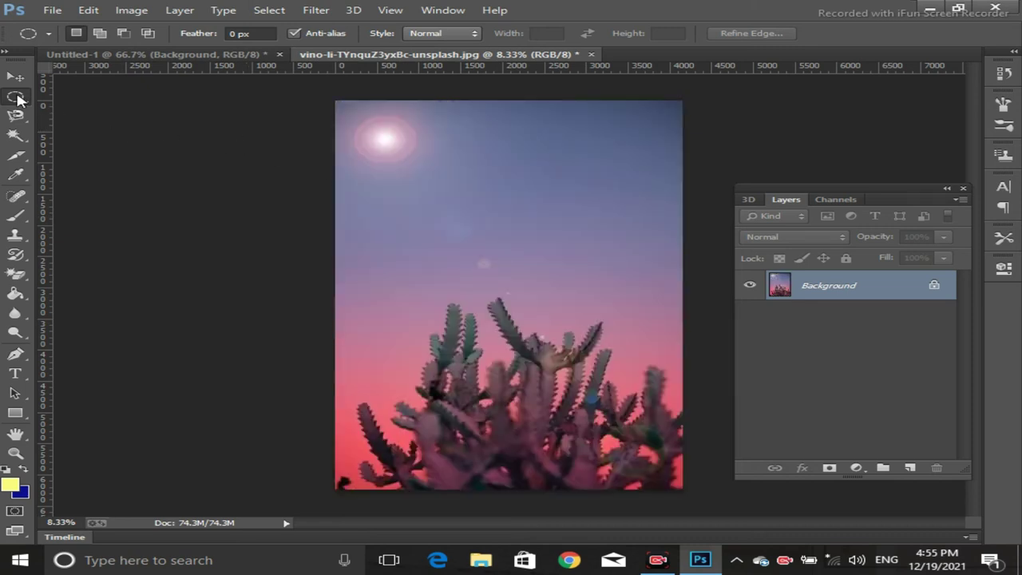
# - Select the sky above the cactus with the Rectangular Marquee and render Clouds into it
pyautogui.rightClick(17, 108)
pyautogui.click(80, 94)
pyautogui.moveTo(334, 99); pyautogui.dragTo(686, 284)
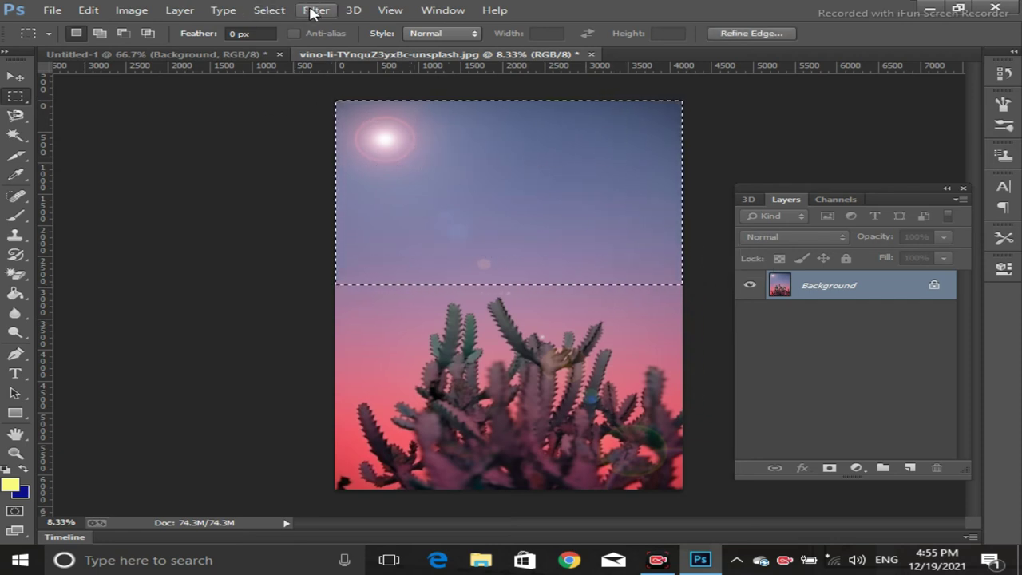
pyautogui.click(316, 10)
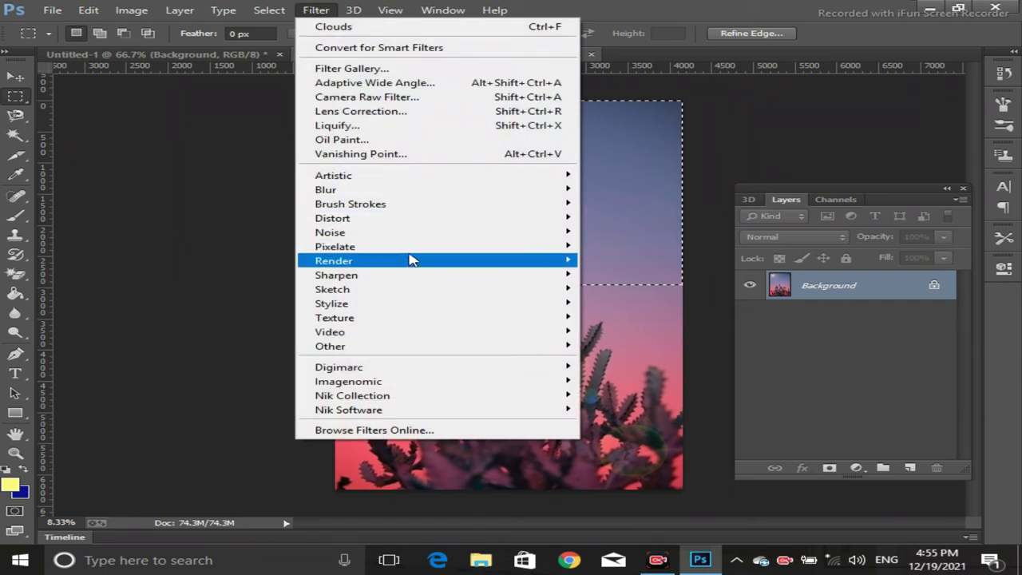
pyautogui.click(619, 262)
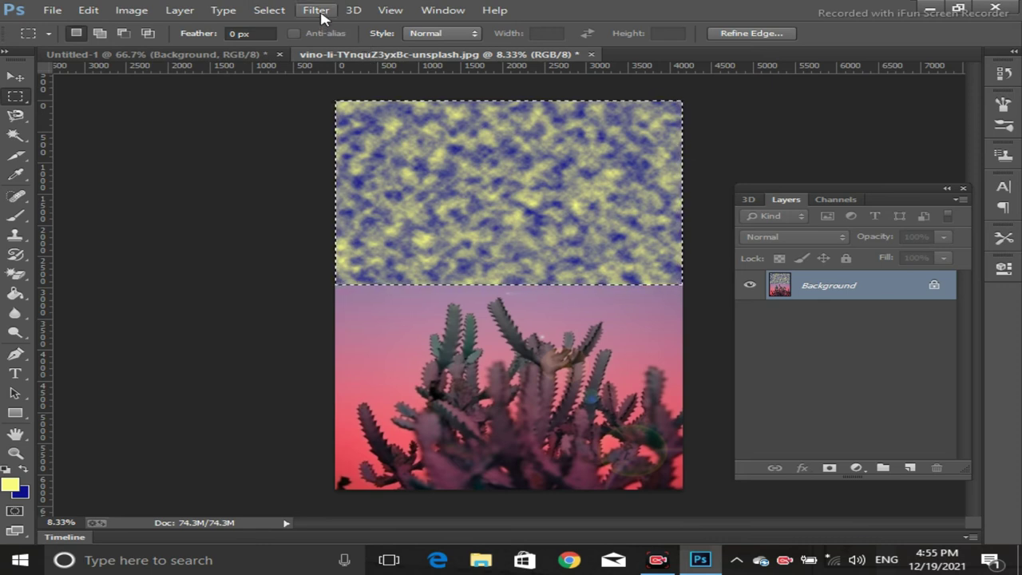
# - Try Difference Clouds on the selection, then revert to the plain clouds
pyautogui.click(319, 13)
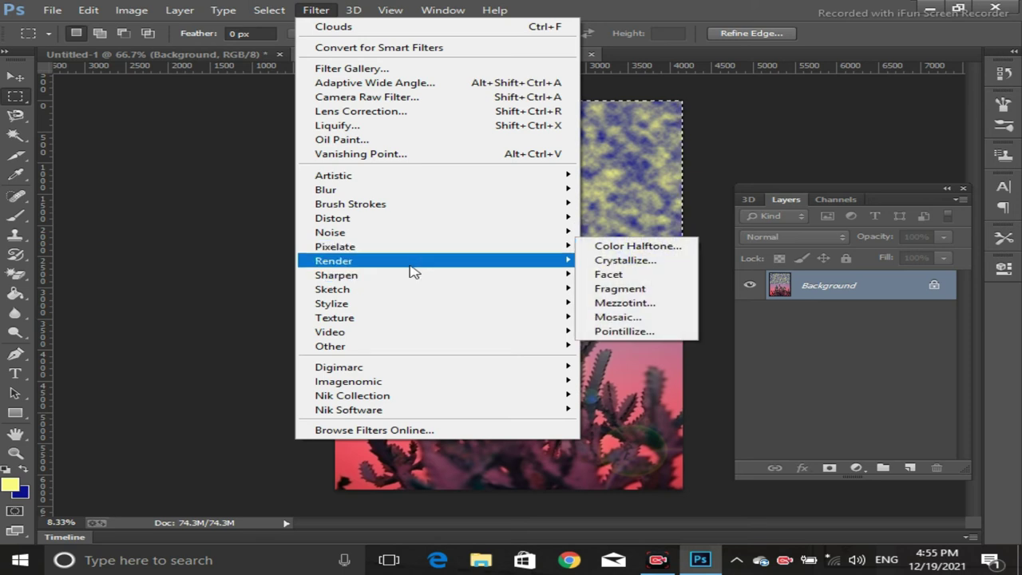
pyautogui.moveTo(333, 260)
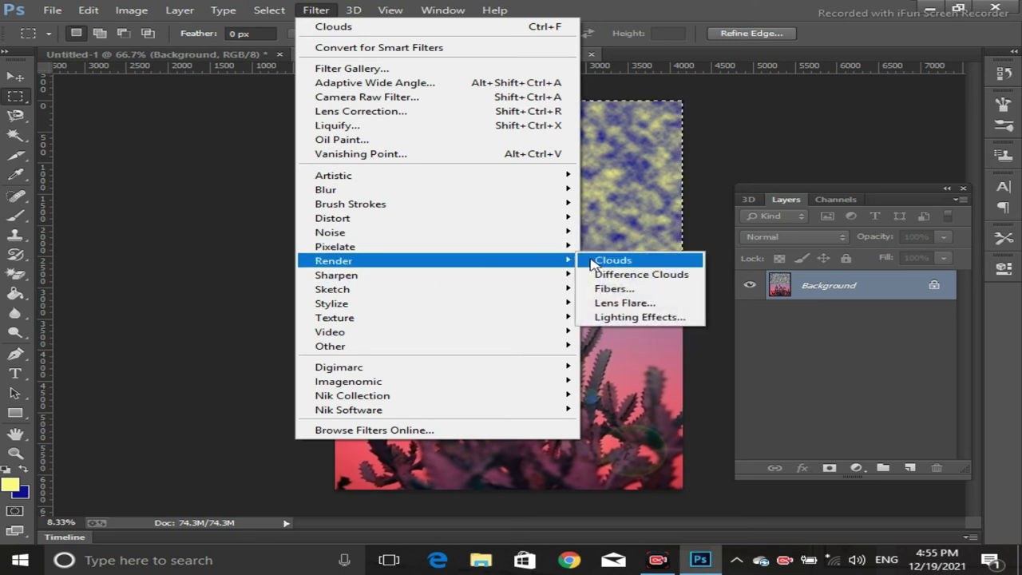
pyautogui.click(602, 274)
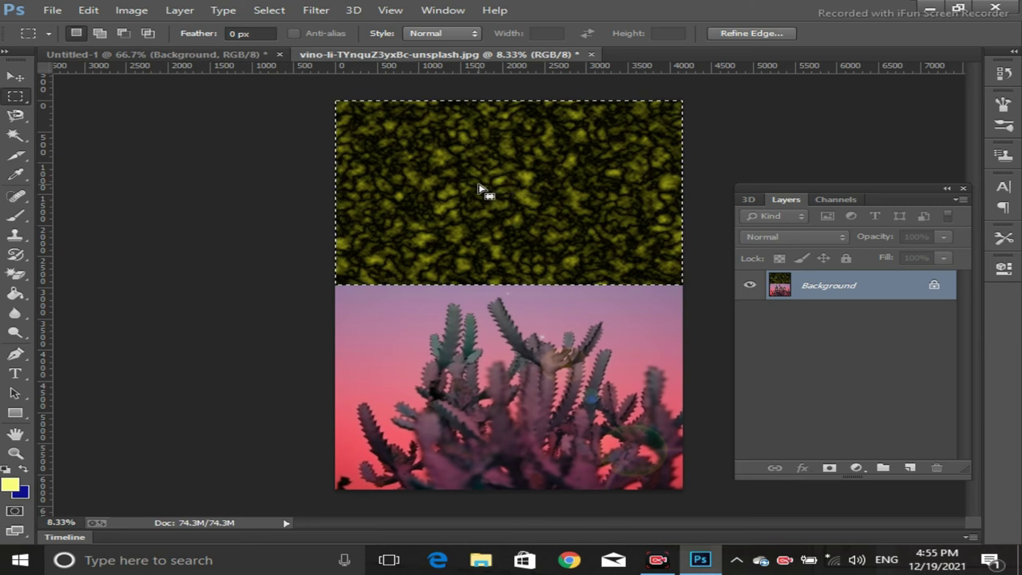
pyautogui.hotkey('ctrl', 'f')
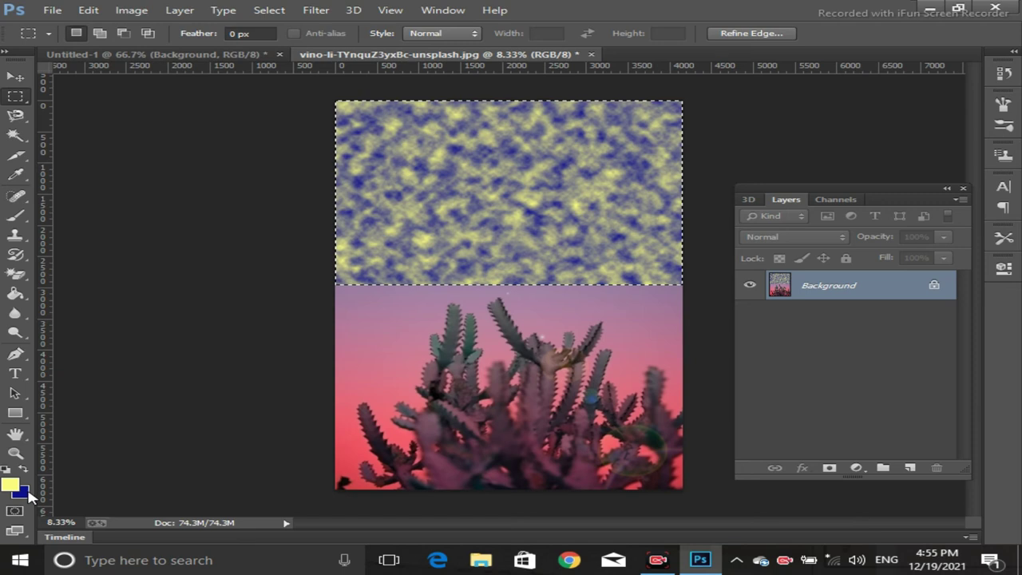
# - Set the foreground colour to near-white #fafefc and the background to light blue #0eacf0
pyautogui.click(10, 483)
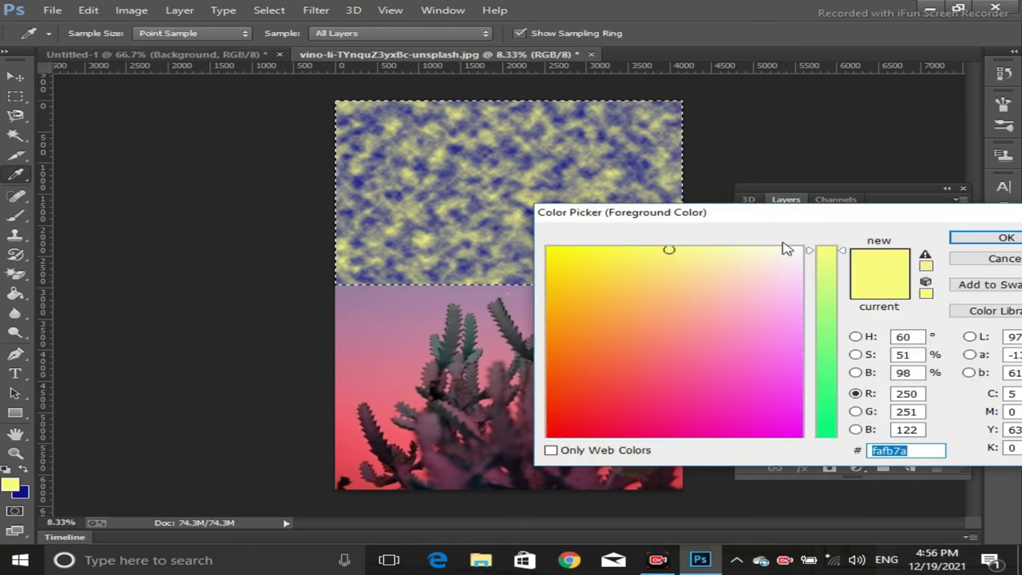
pyautogui.click(799, 248)
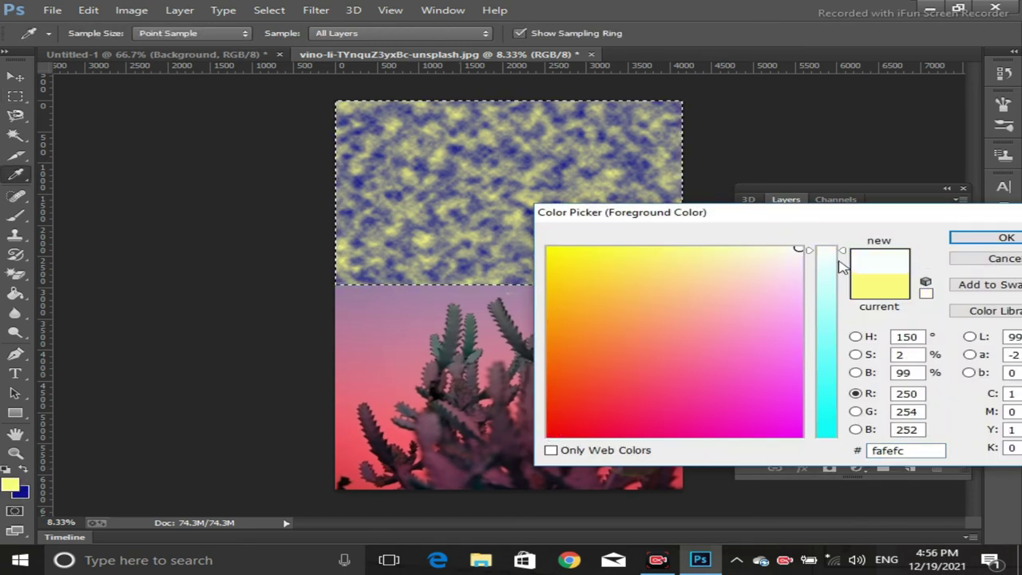
pyautogui.click(1003, 237)
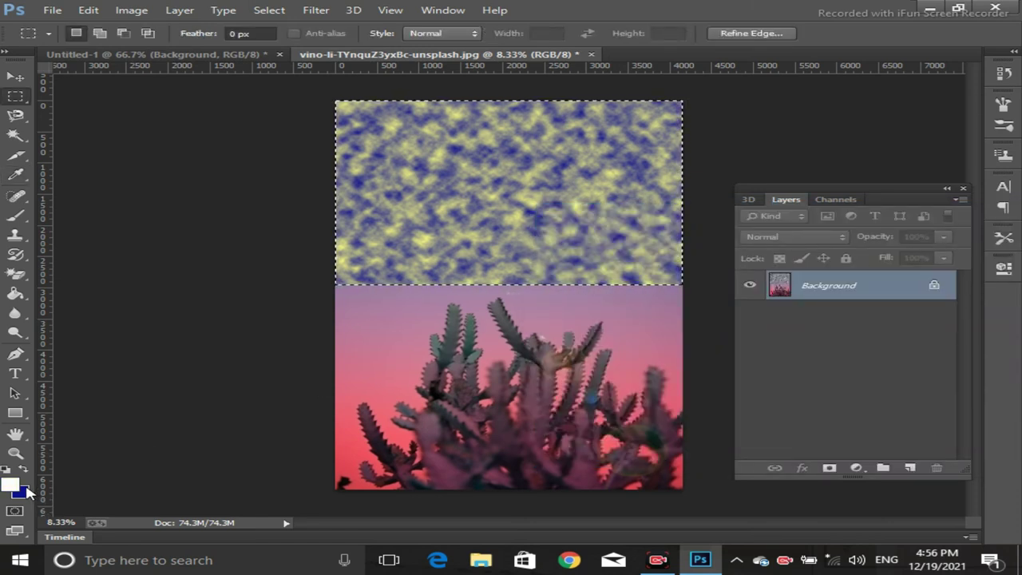
pyautogui.click(27, 490)
pyautogui.click(791, 329)
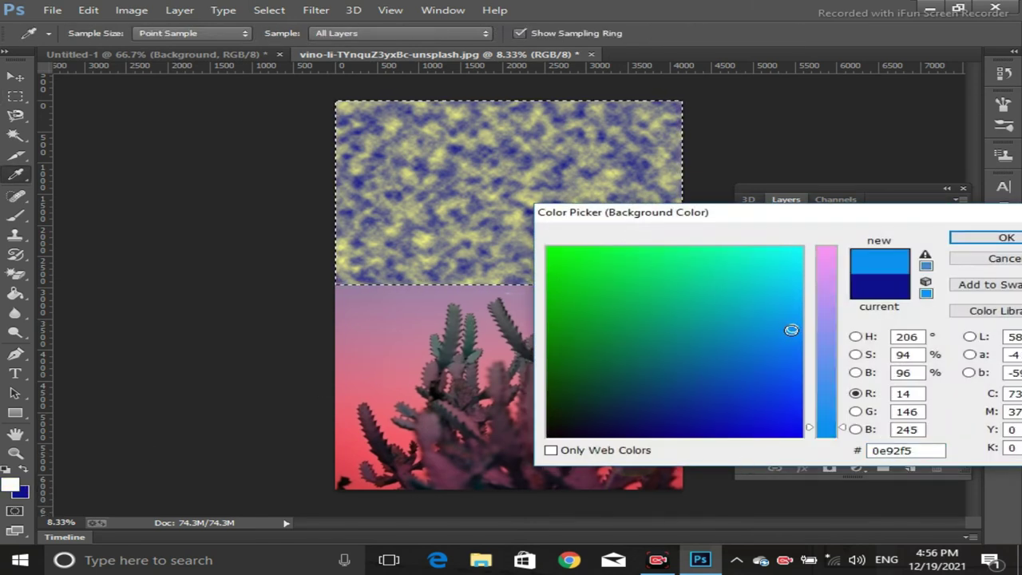
pyautogui.click(787, 309)
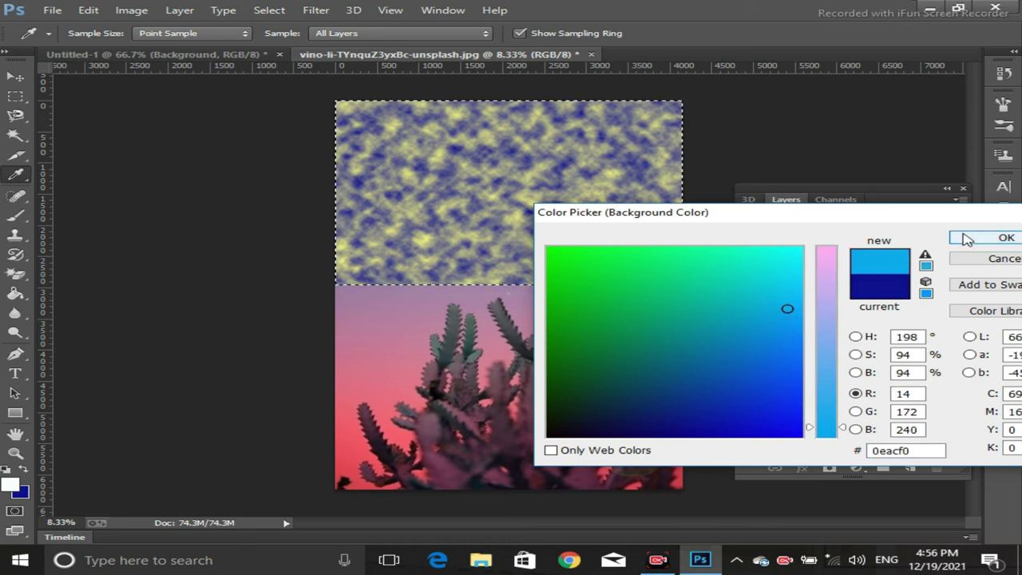
pyautogui.click(966, 238)
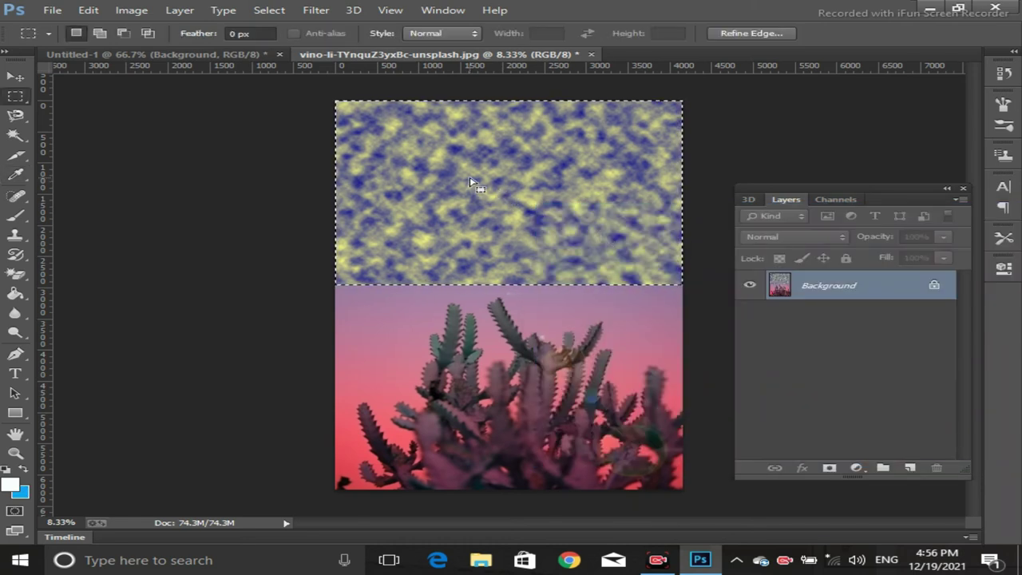
pyautogui.click(313, 11)
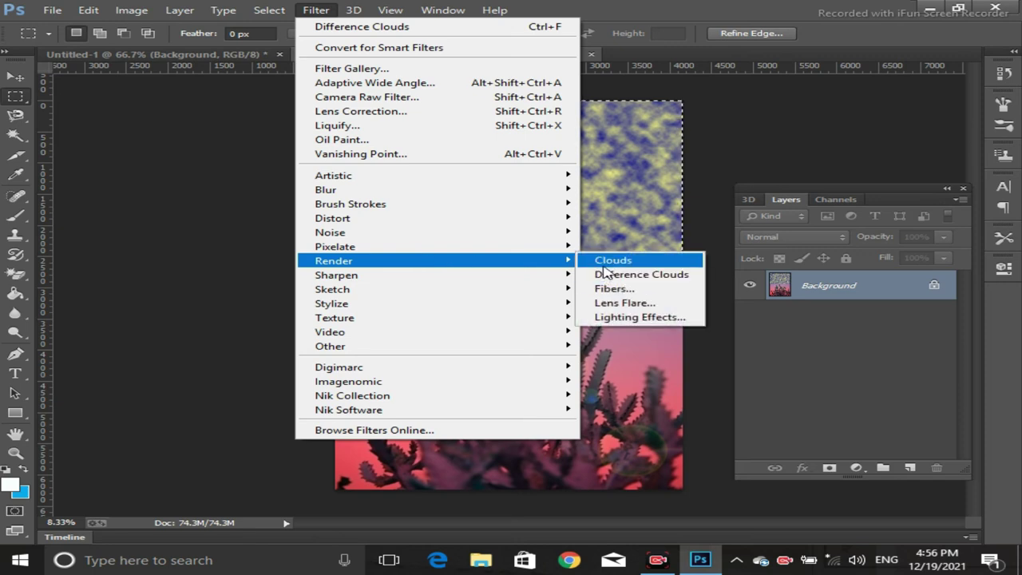
# - Re-render Clouds in the top selection, now in white and light blue
pyautogui.moveTo(333, 260)
pyautogui.click(611, 261)
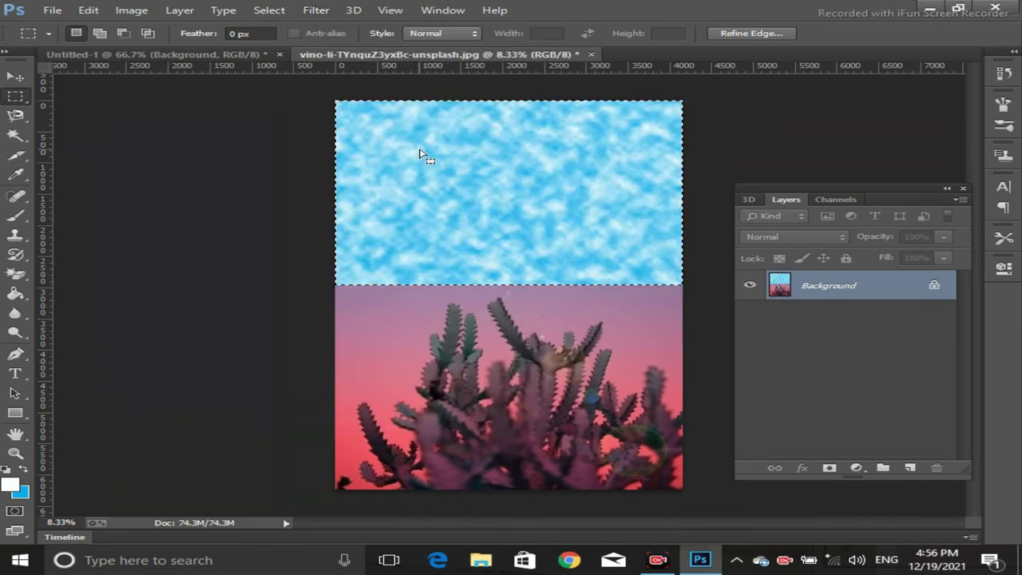
pyautogui.click(315, 11)
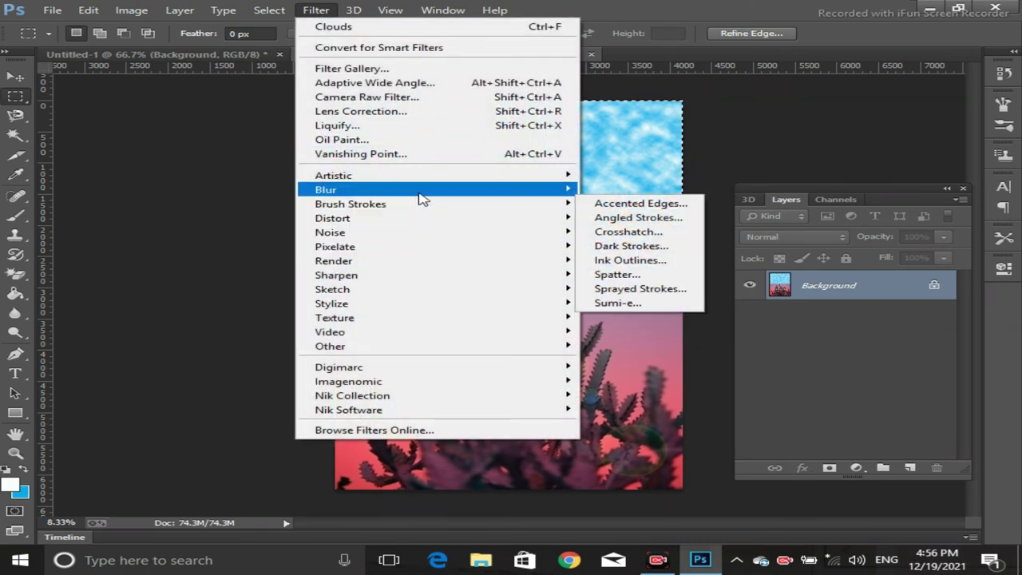
pyautogui.moveTo(334, 260)
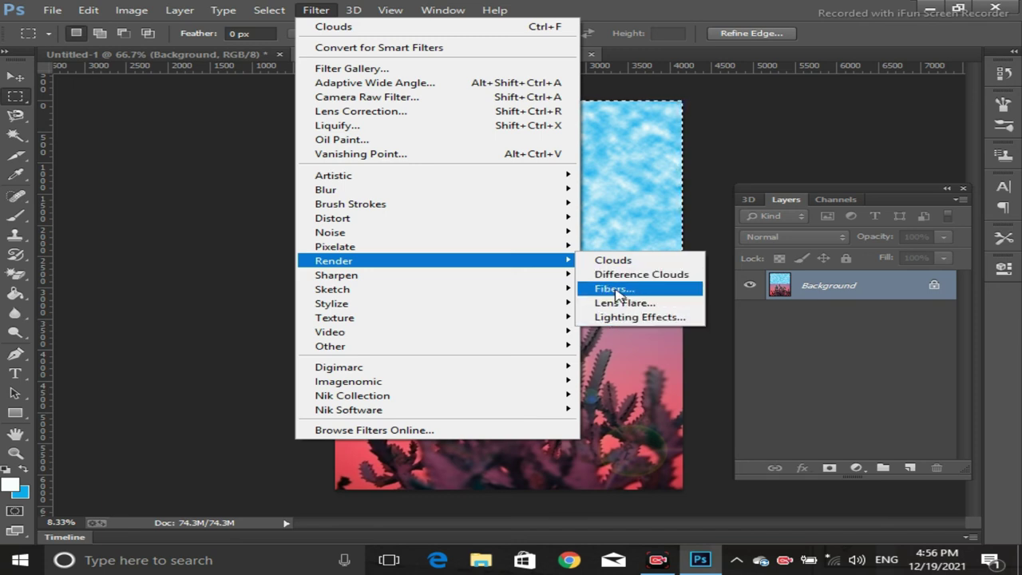
# - Apply Fibers at variance 16 and strength 4 to the sky strip, then deselect
pyautogui.click(616, 295)
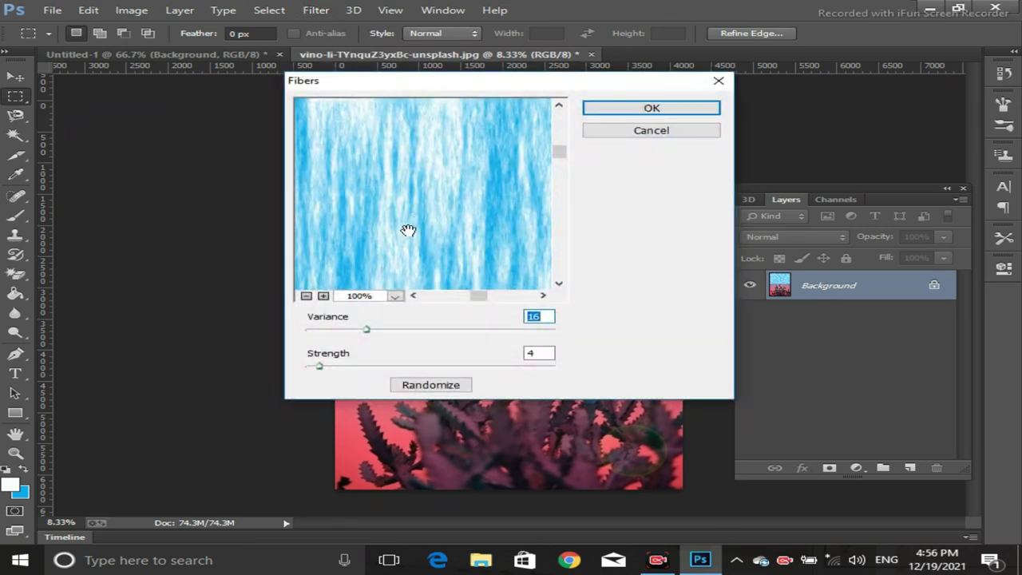
pyautogui.click(611, 113)
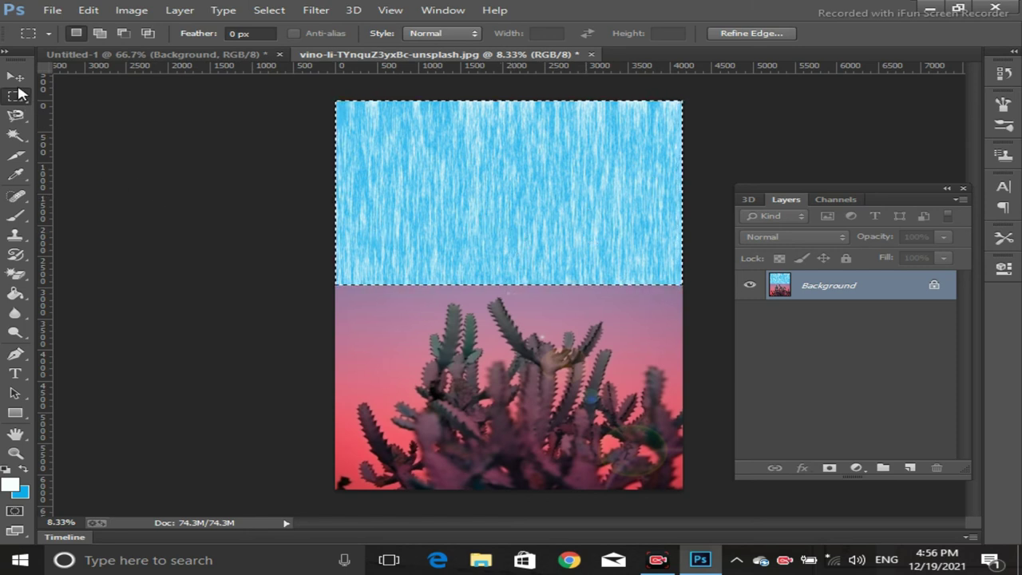
pyautogui.click(412, 339)
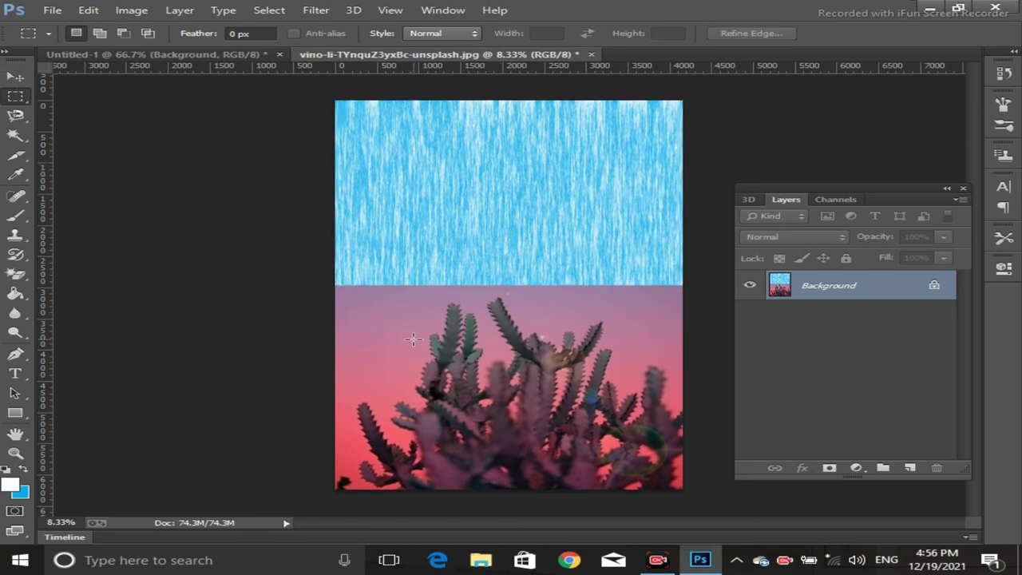
pyautogui.click(311, 11)
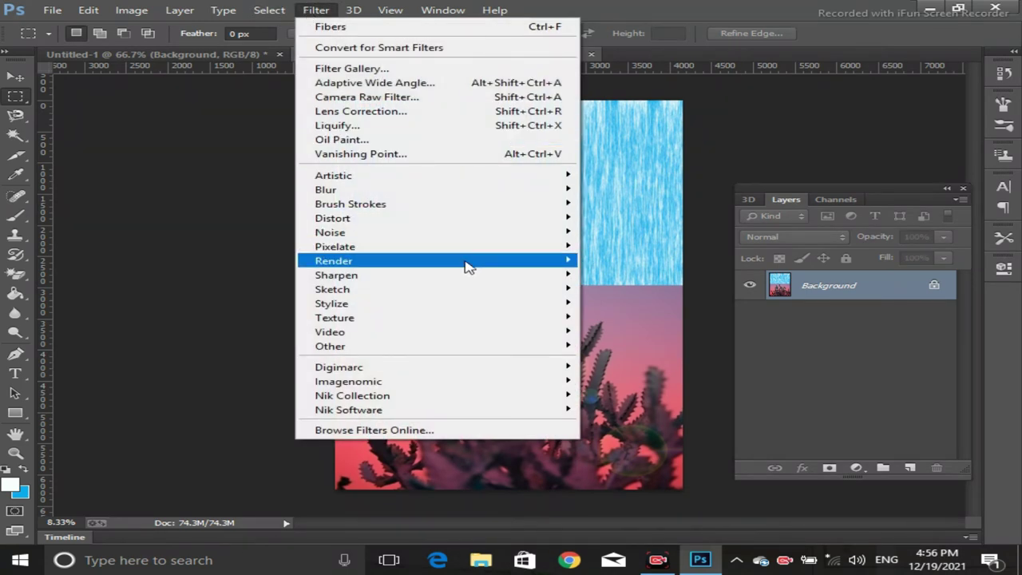
# - Add a 105mm Prime lens flare at 148% brightness to the upper-left sky, then select the Move tool
pyautogui.click(637, 302)
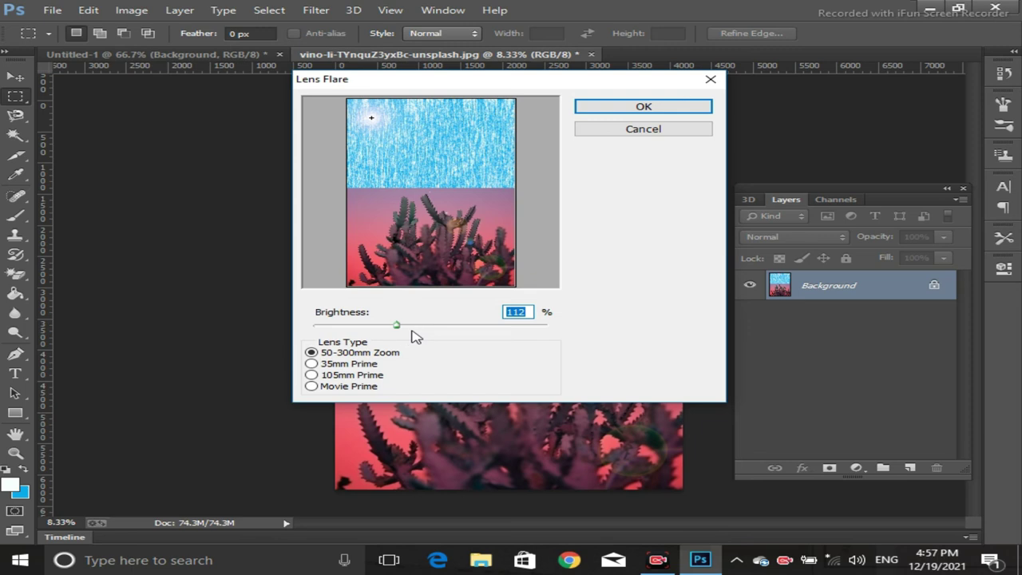
pyautogui.moveTo(399, 329); pyautogui.dragTo(426, 330)
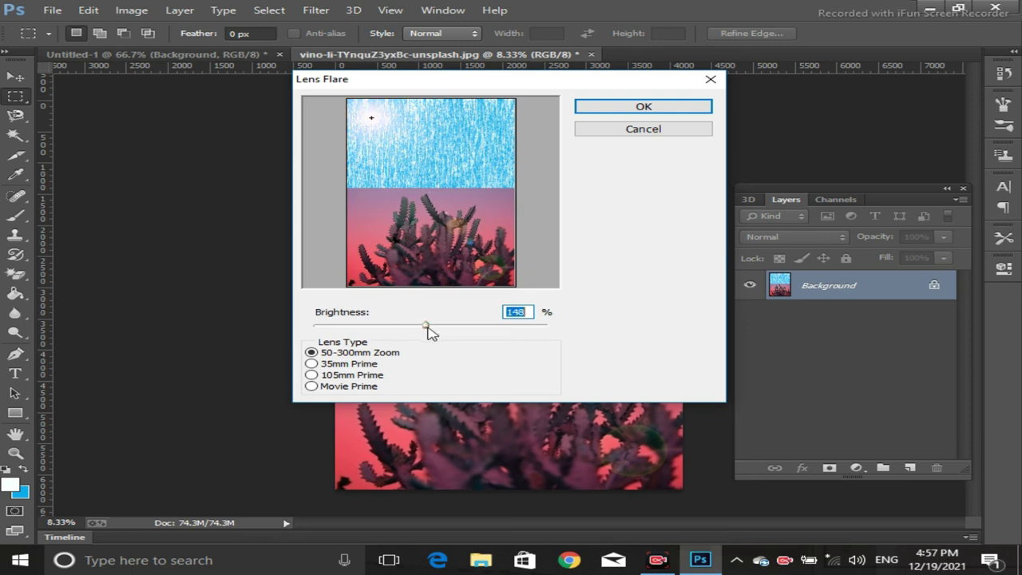
pyautogui.click(312, 364)
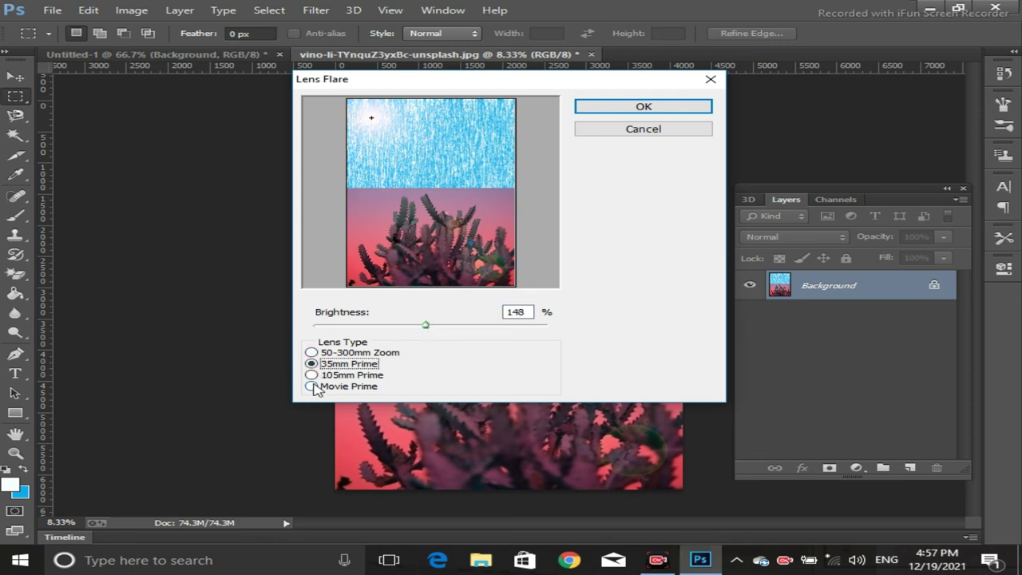
pyautogui.click(311, 375)
pyautogui.click(610, 107)
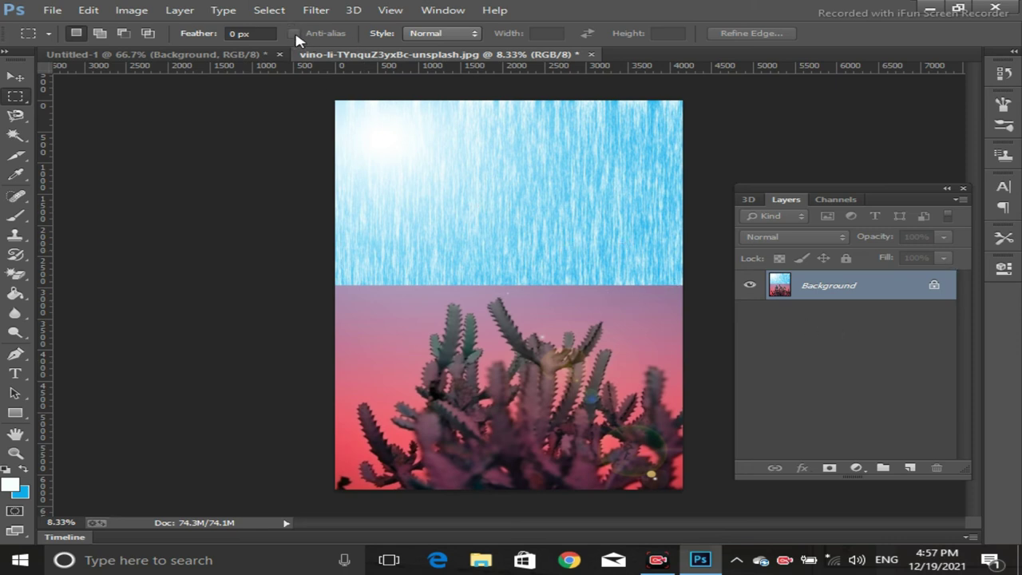
pyautogui.click(20, 77)
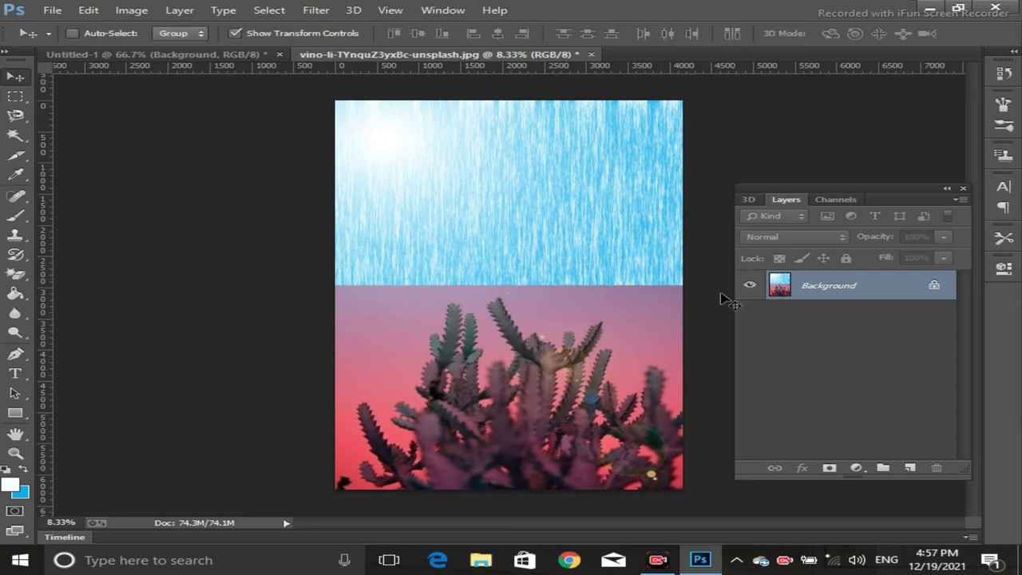
# - Open and dismiss the Filter menu without applying anything, then open the File menu
pyautogui.click(318, 10)
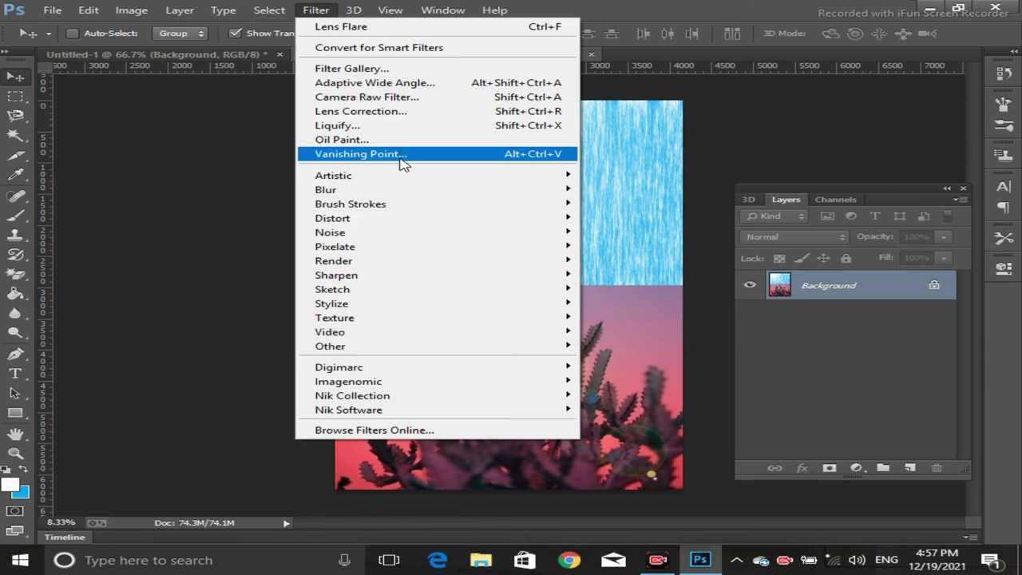
pyautogui.click(211, 147)
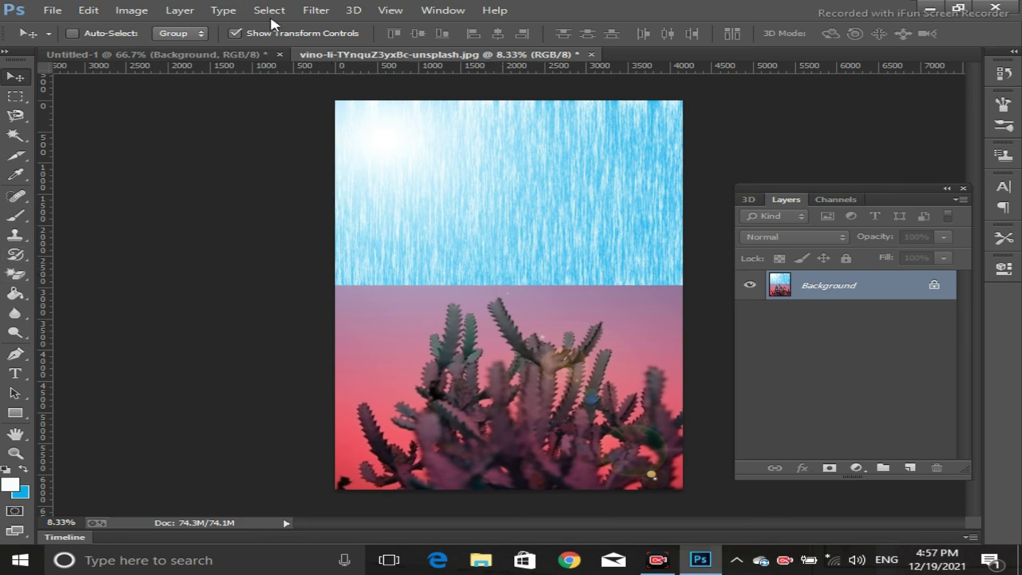
pyautogui.click(53, 11)
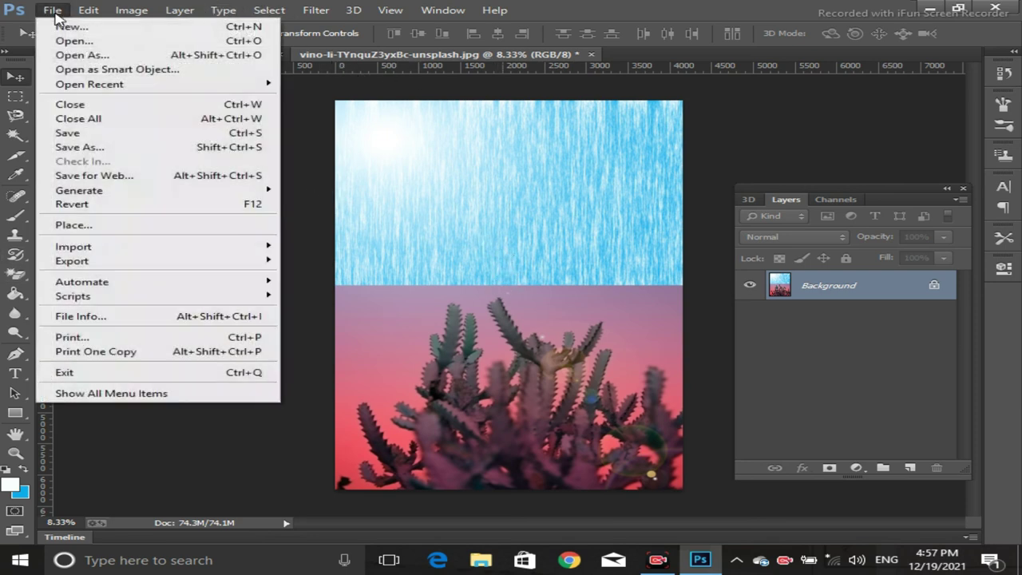
# - Open the portrait JPG of the woman eating skewers from the Downloads folder
pyautogui.click(94, 45)
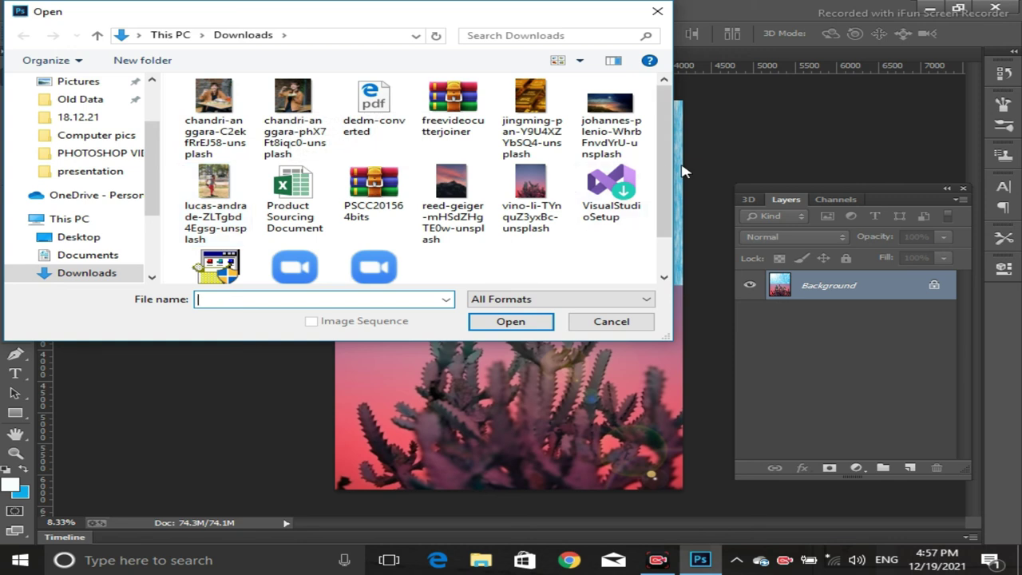
pyautogui.moveTo(663, 151); pyautogui.dragTo(661, 142)
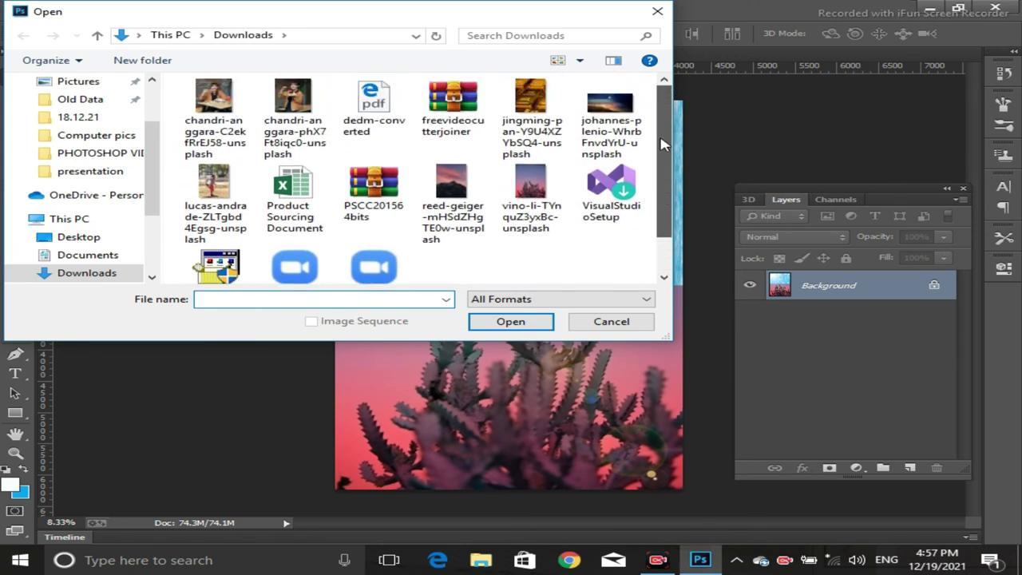
pyautogui.click(297, 97)
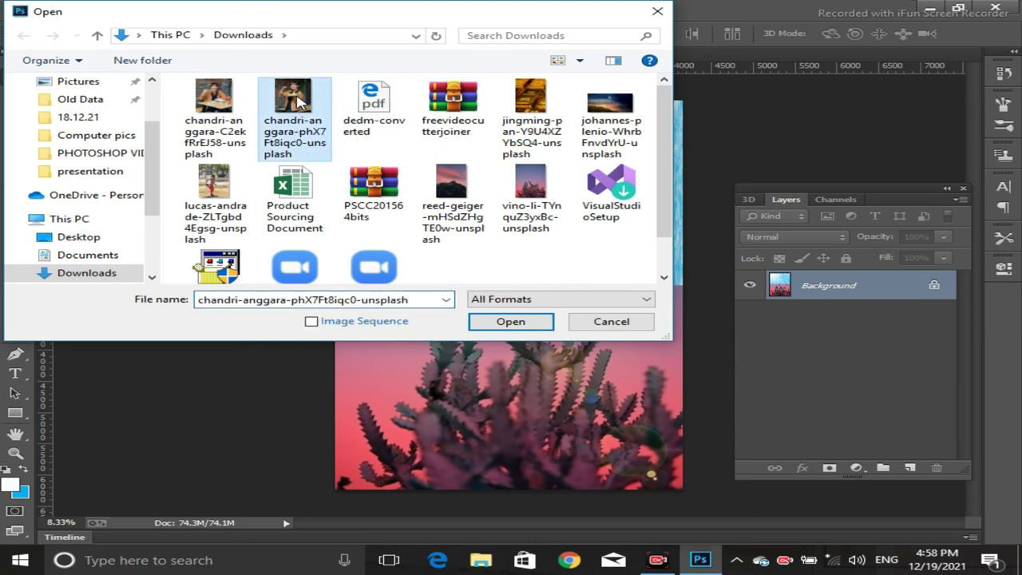
pyautogui.click(514, 321)
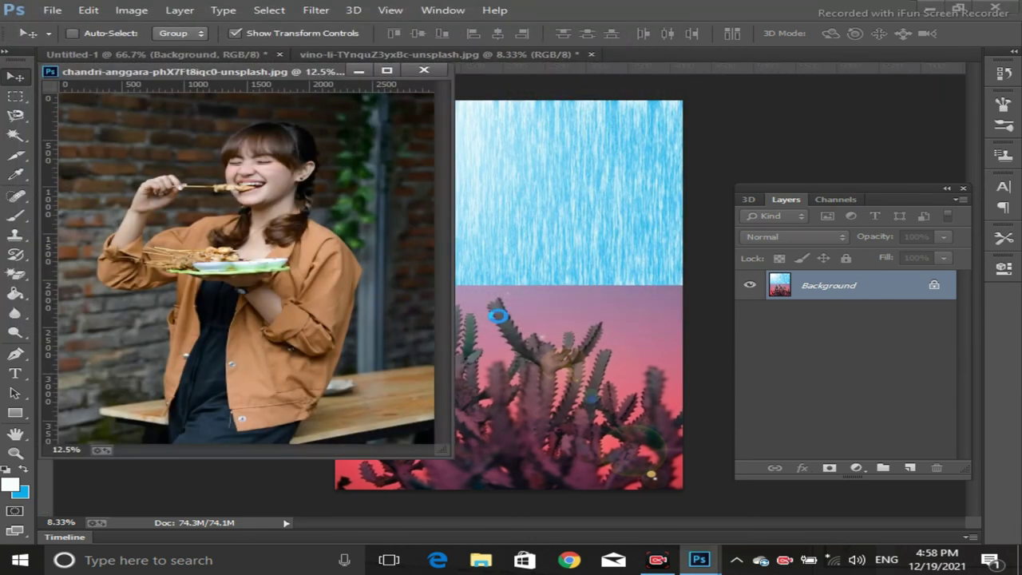
# - Dock the portrait as a tab with the other documents and show the Navigator panel
pyautogui.moveTo(299, 75)
pyautogui.mouseDown()
pyautogui.moveTo(357, 64)
pyautogui.moveTo(357, 54)
pyautogui.mouseUp()
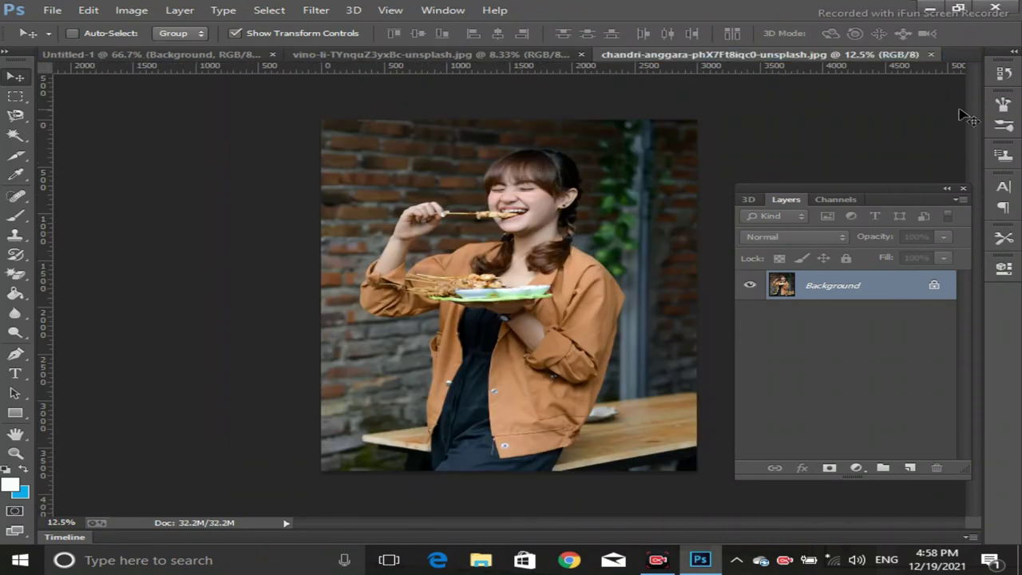
pyautogui.click(431, 11)
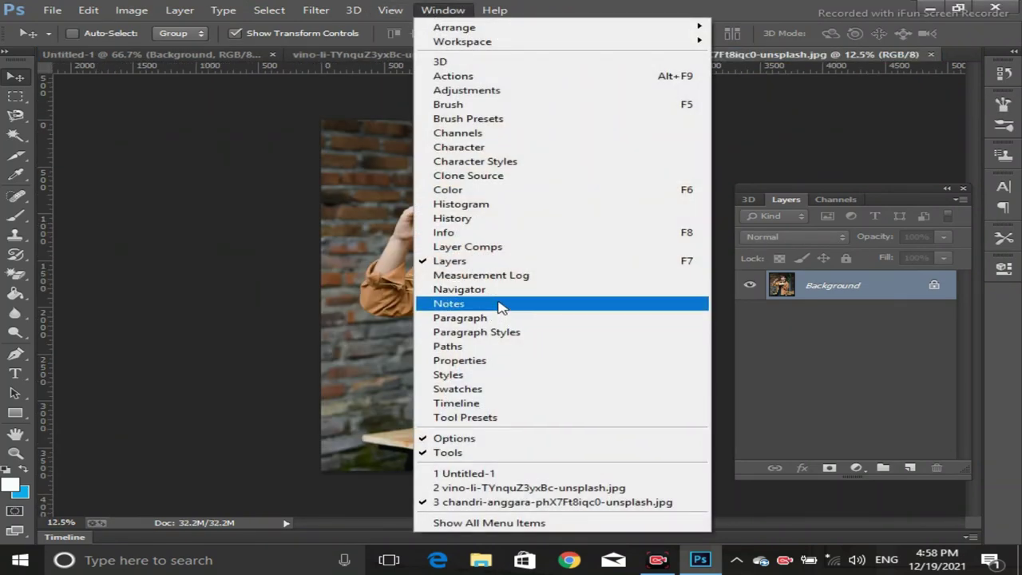
pyautogui.click(505, 292)
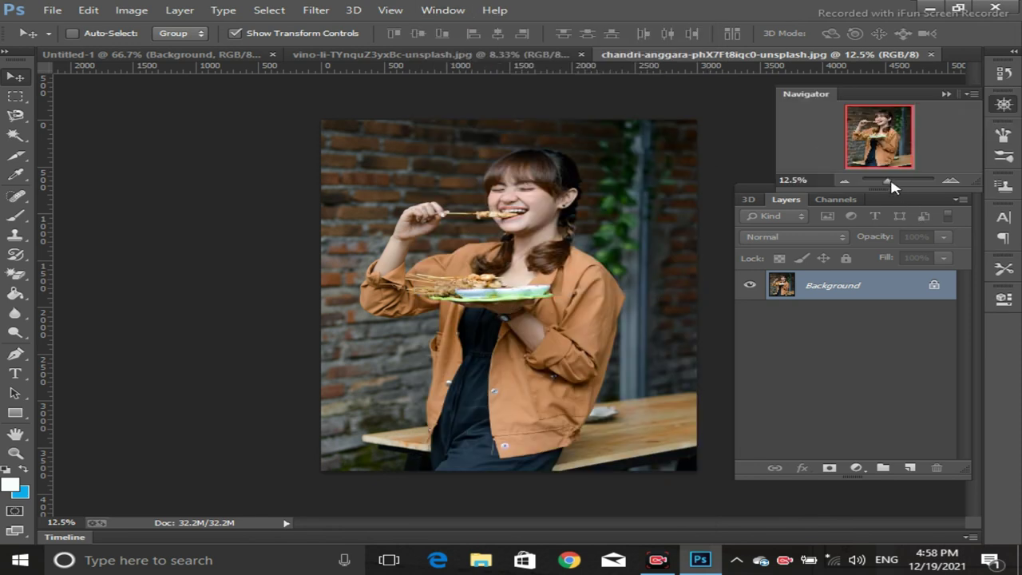
# - Zoom the portrait to about 58% on the woman's face and bring up the Filter menu
pyautogui.click(896, 181)
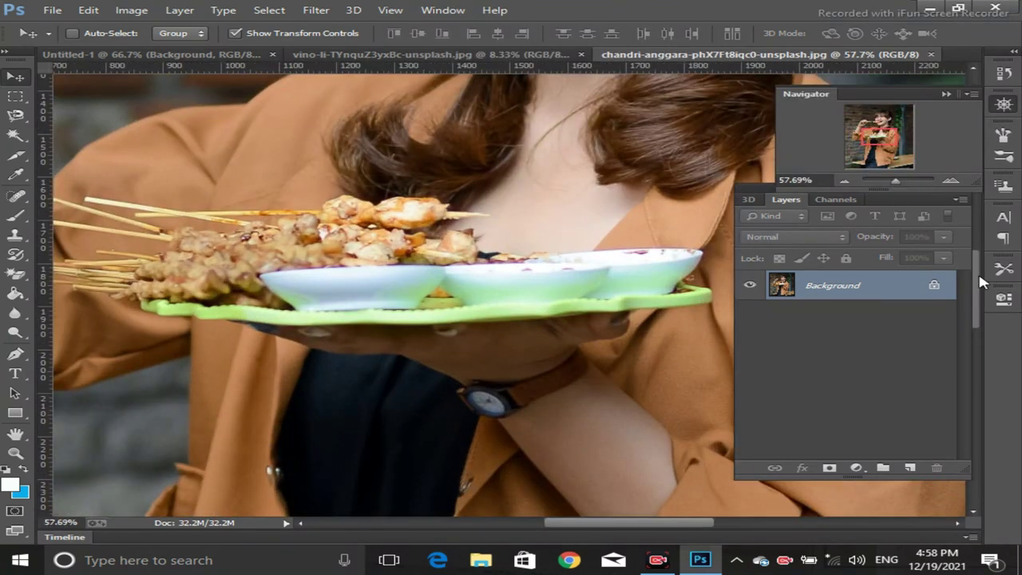
pyautogui.scroll(3, 983, 276)
pyautogui.scroll(3, 986, 240)
pyautogui.scroll(3, 986, 203)
pyautogui.scroll(3, 987, 195)
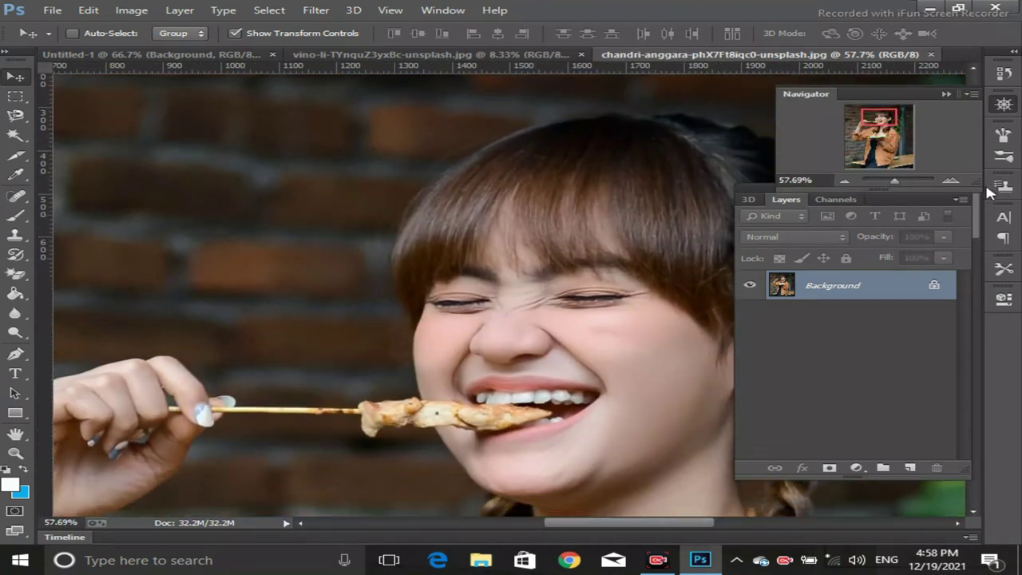
pyautogui.scroll(-2, 986, 182)
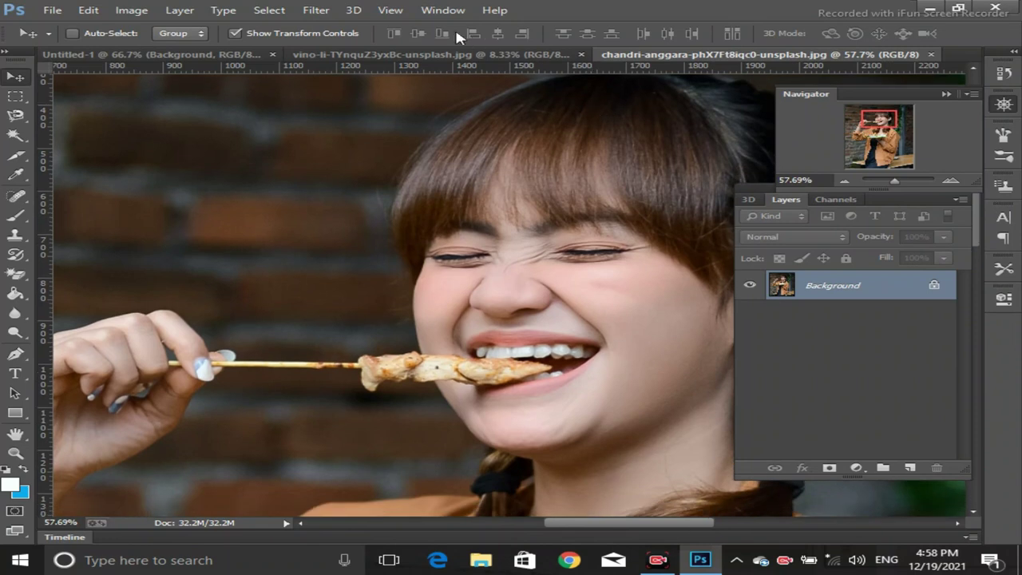
pyautogui.click(315, 10)
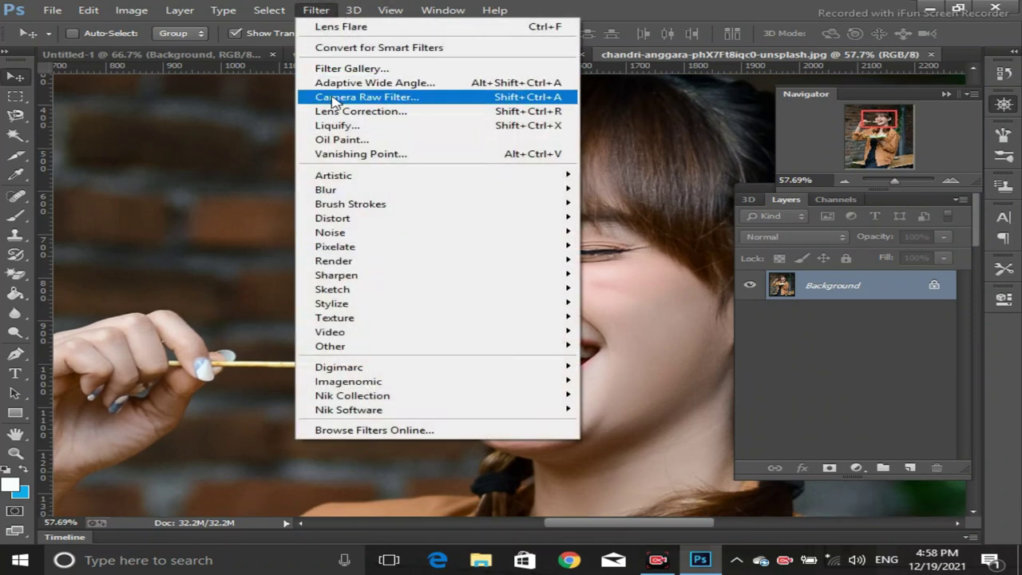
# - Push the face outline near her ear with Liquify Forward Warp, apply it, and reopen Filter
pyautogui.click(381, 132)
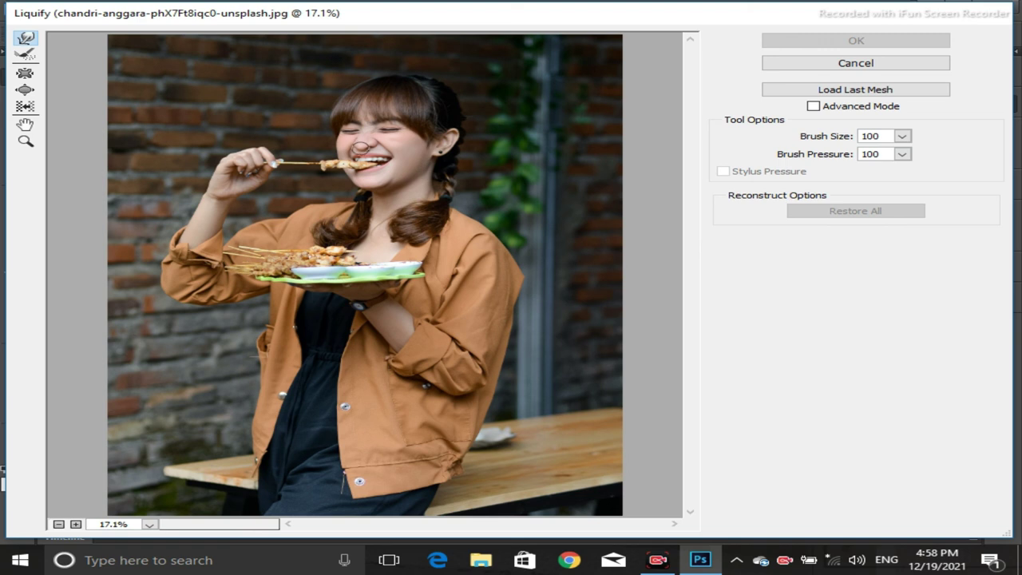
pyautogui.moveTo(359, 146); pyautogui.dragTo(364, 148)
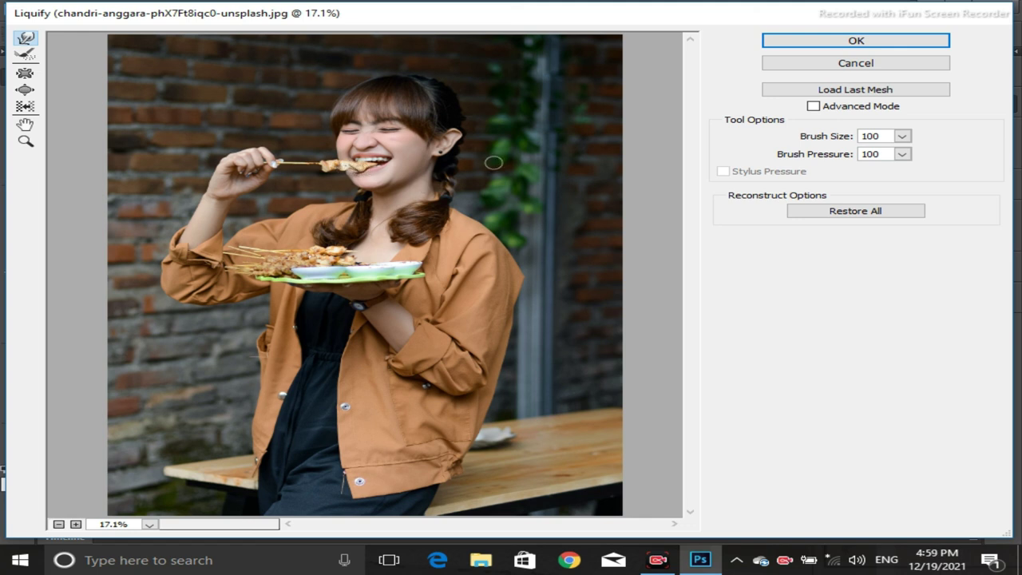
pyautogui.click(791, 42)
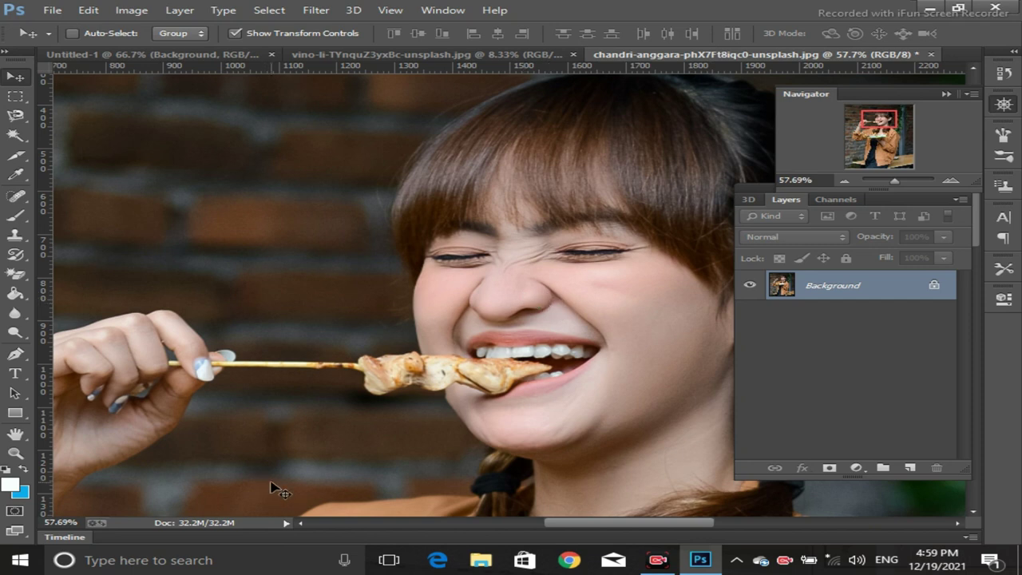
pyautogui.moveTo(559, 523); pyautogui.dragTo(585, 525)
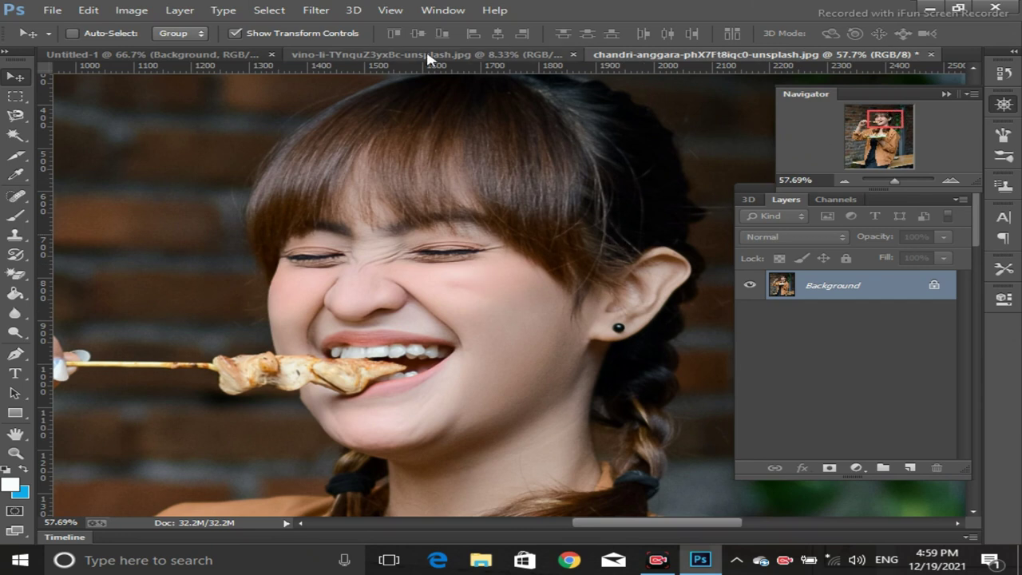
pyautogui.click(320, 11)
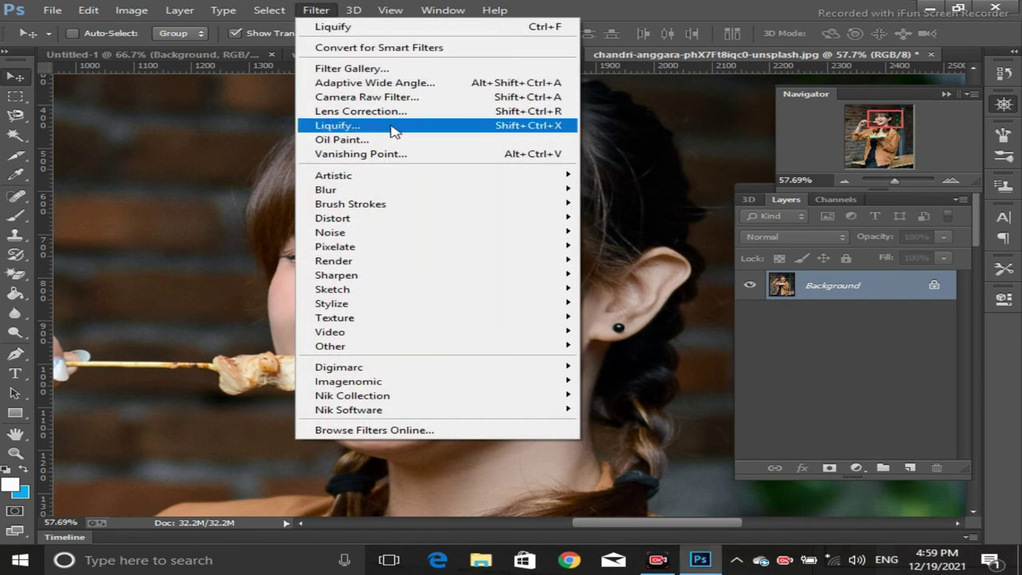
# - Warp the woman's chin with Liquify's Forward Warp brush and apply it
pyautogui.click(391, 128)
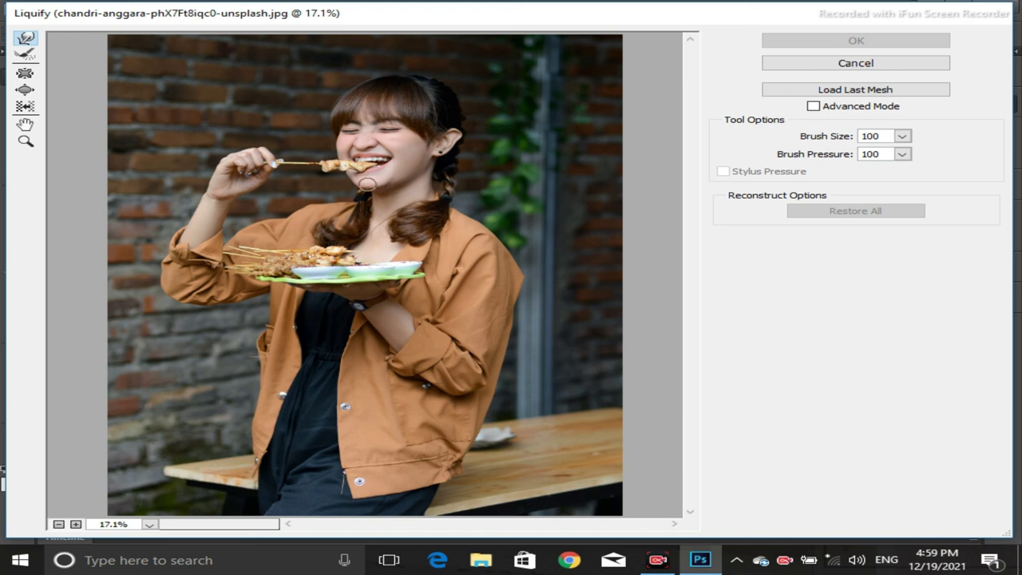
pyautogui.moveTo(367, 190); pyautogui.dragTo(371, 186)
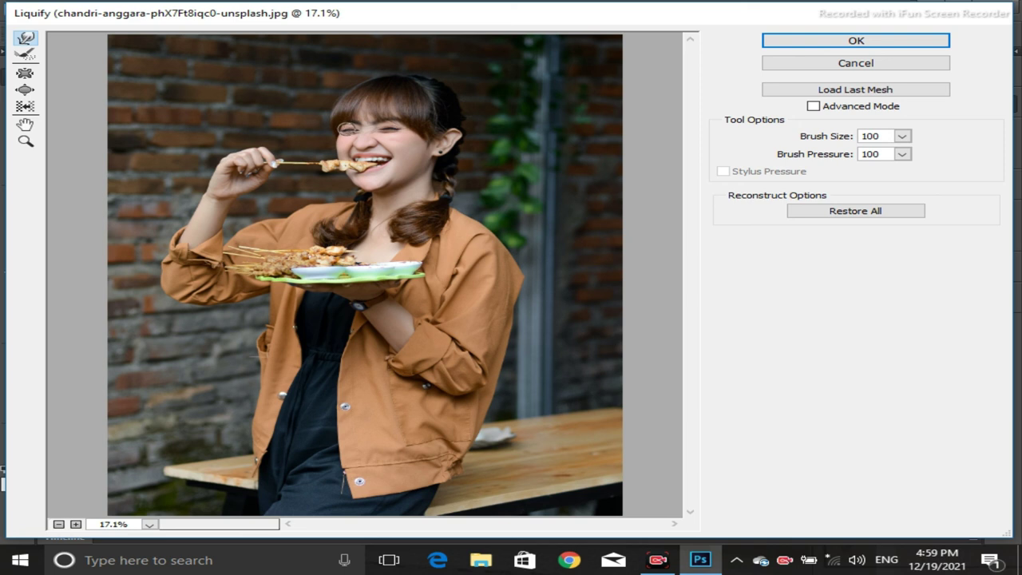
pyautogui.click(820, 50)
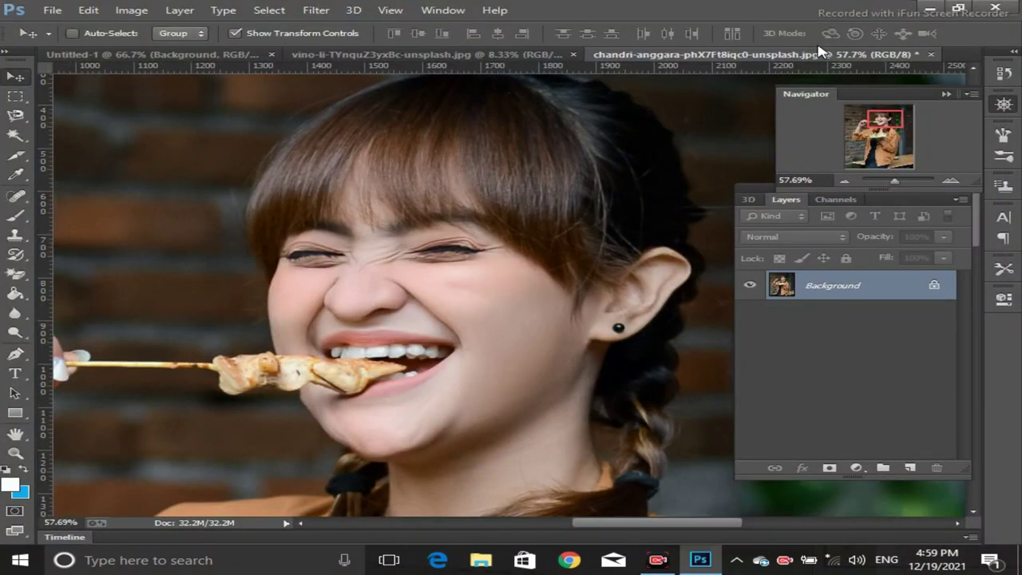